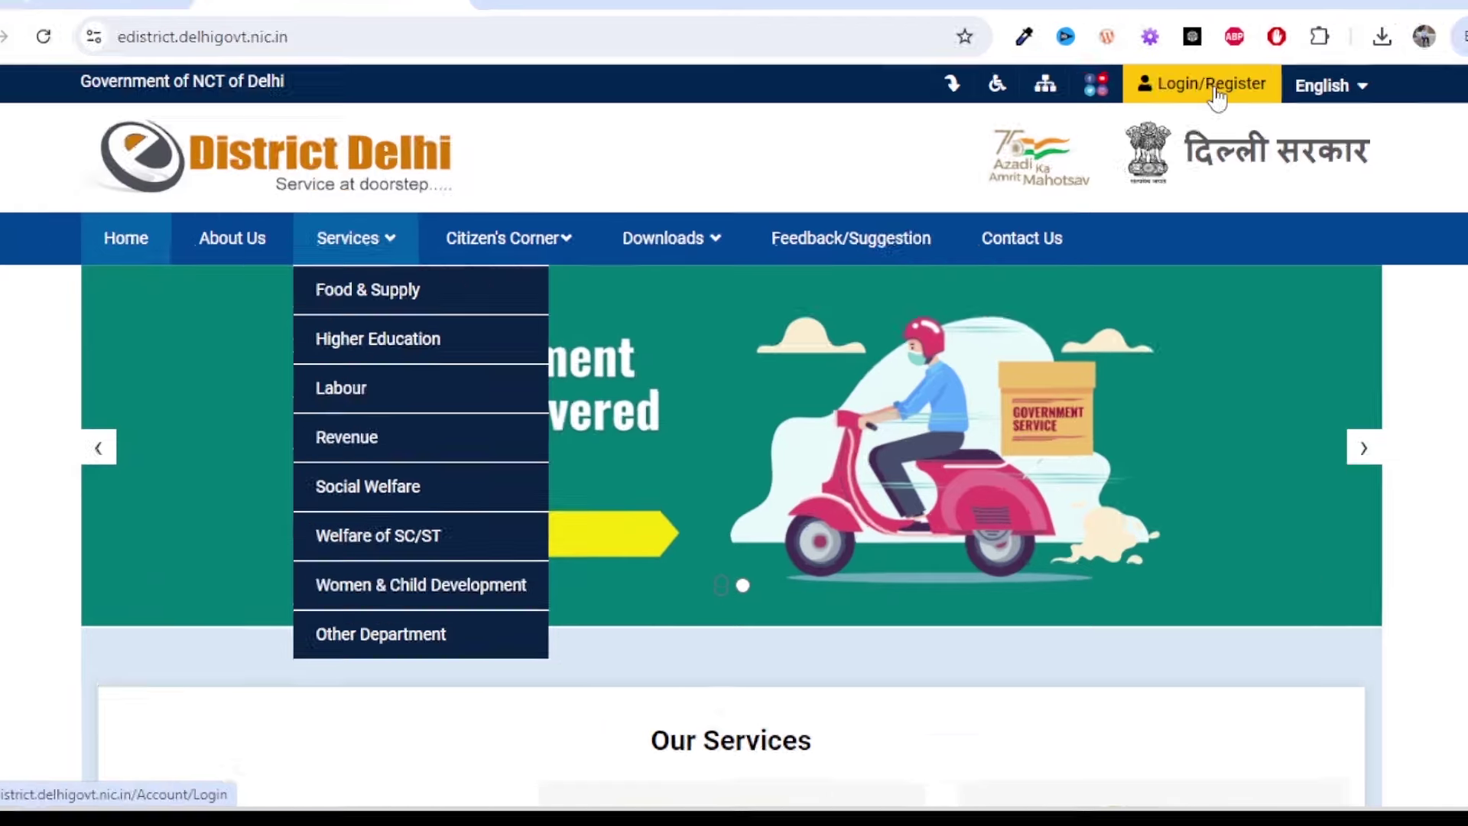
Open the citizen registration form for new users, consent to the Aadhaar e-KYC terms and continue with the registration
click(1176, 114)
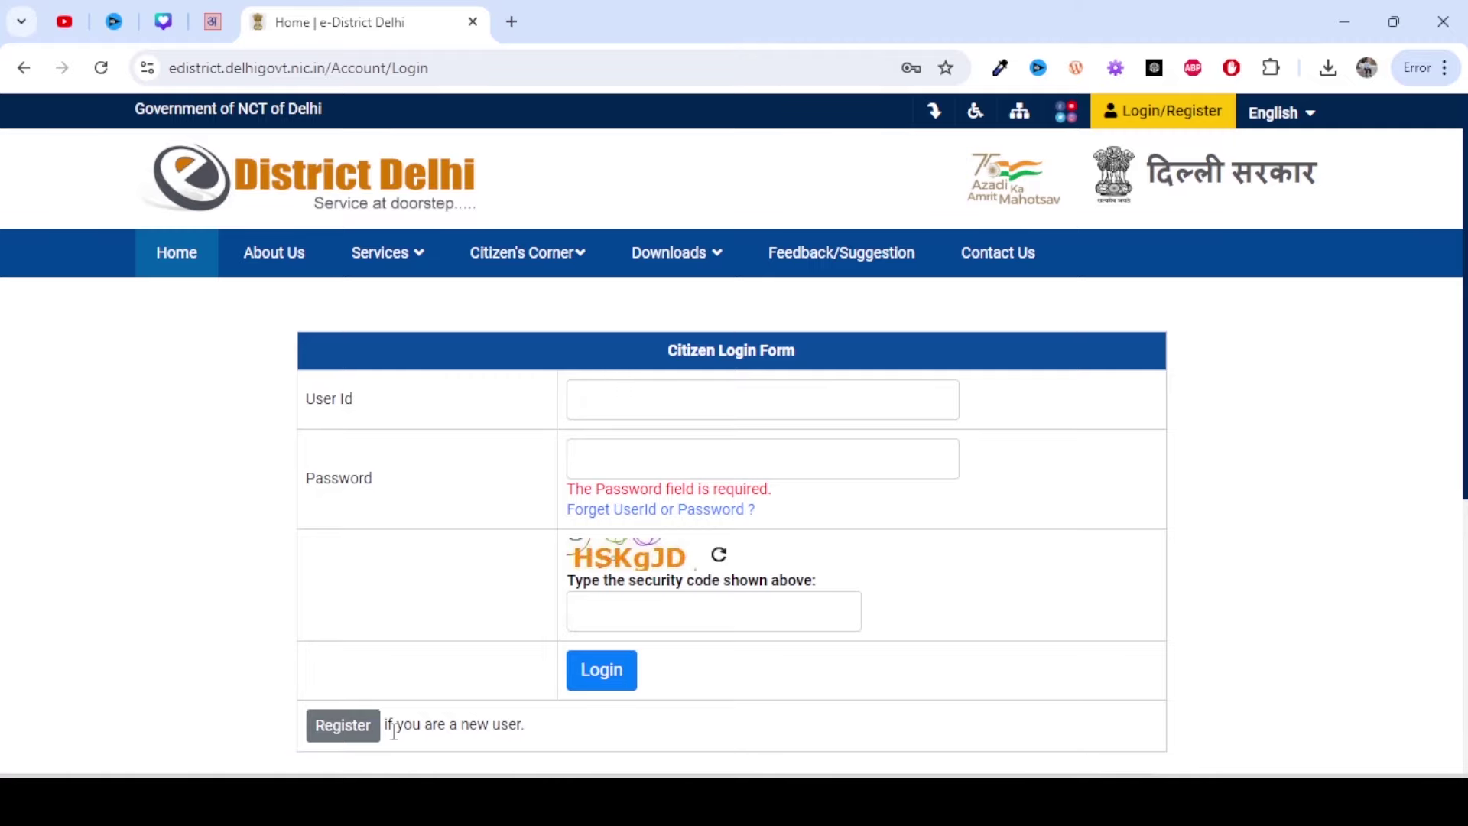
click(346, 742)
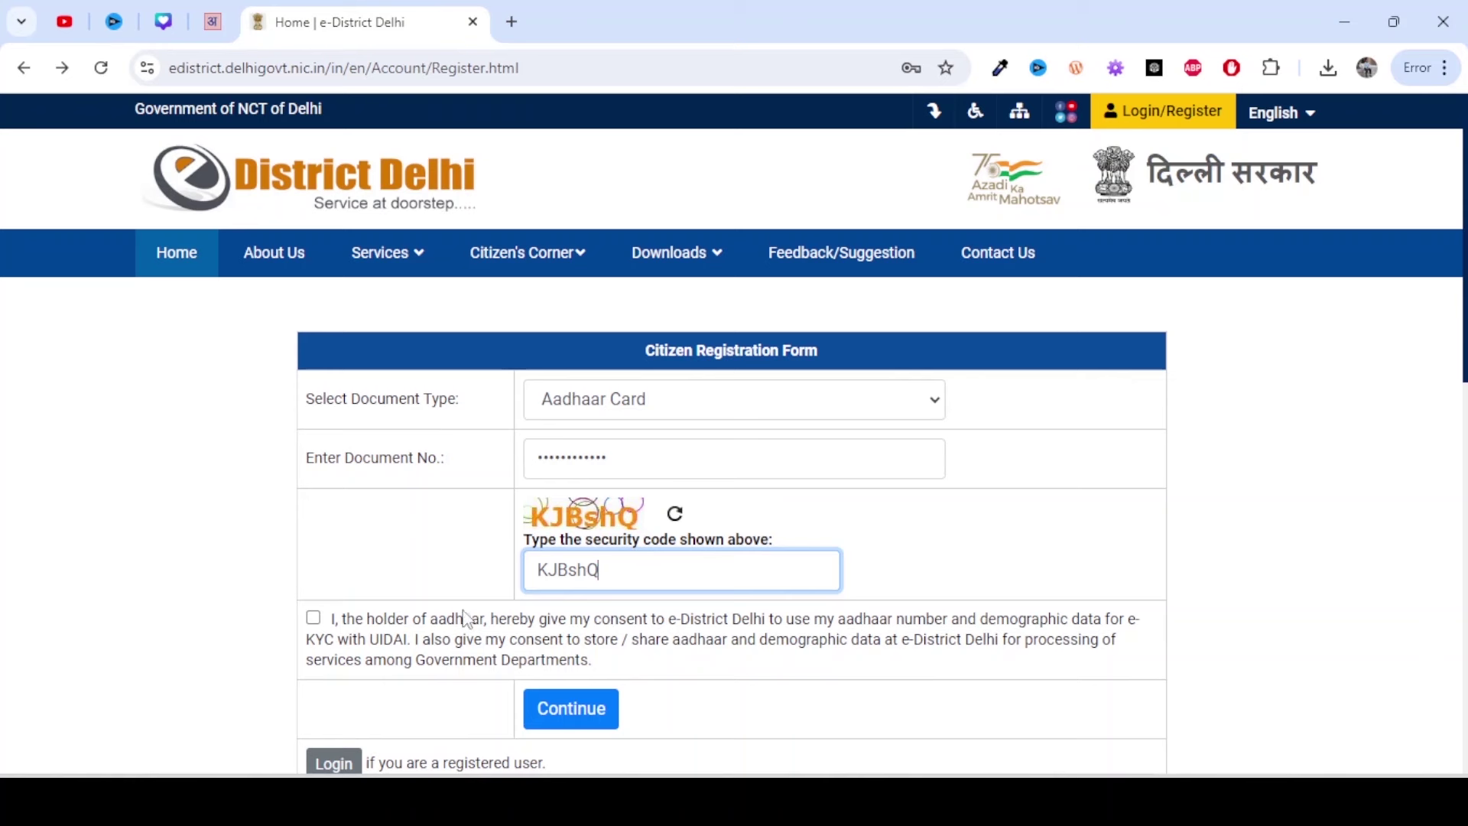
click(313, 619)
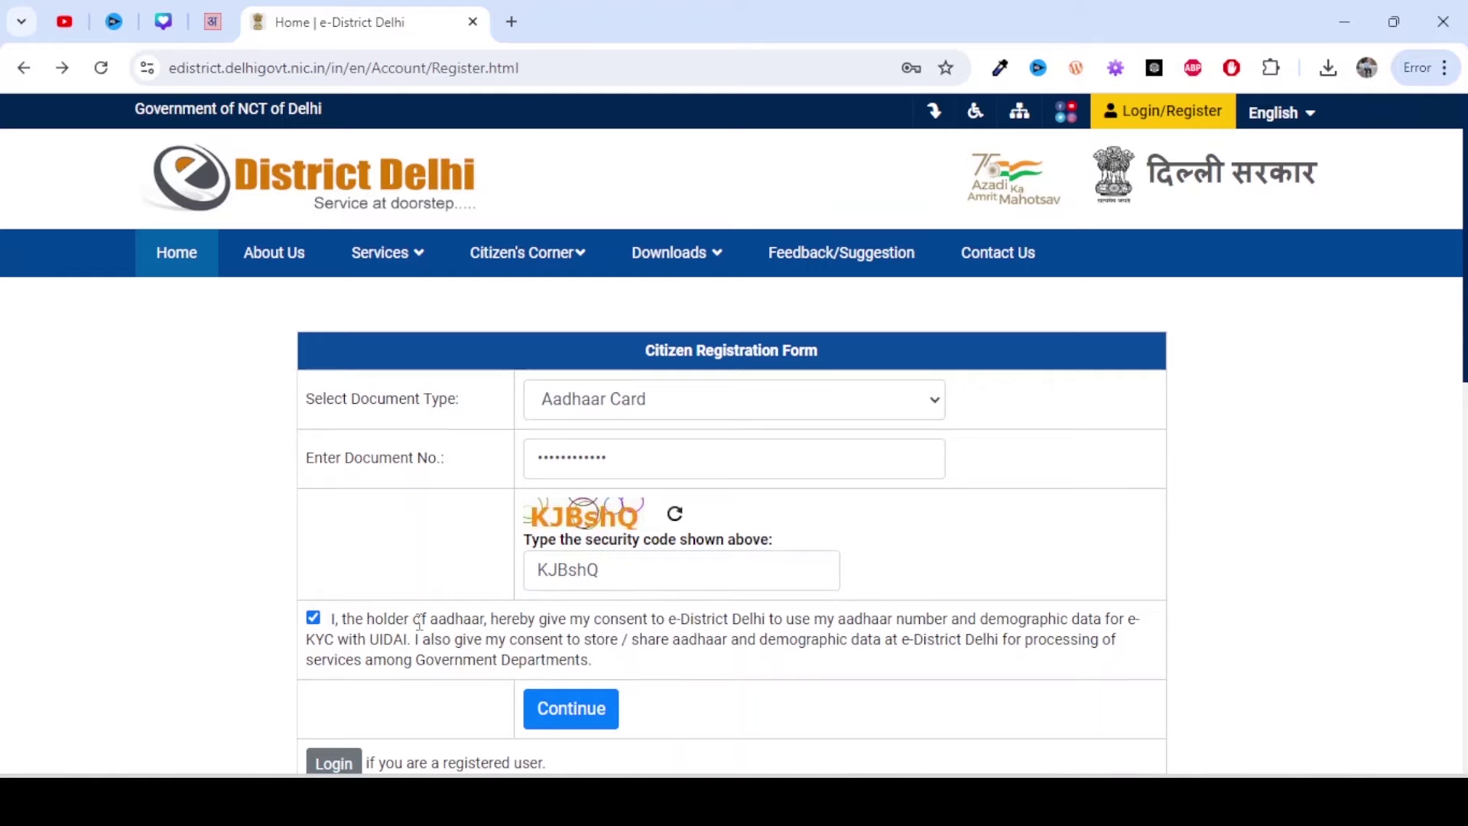
click(602, 710)
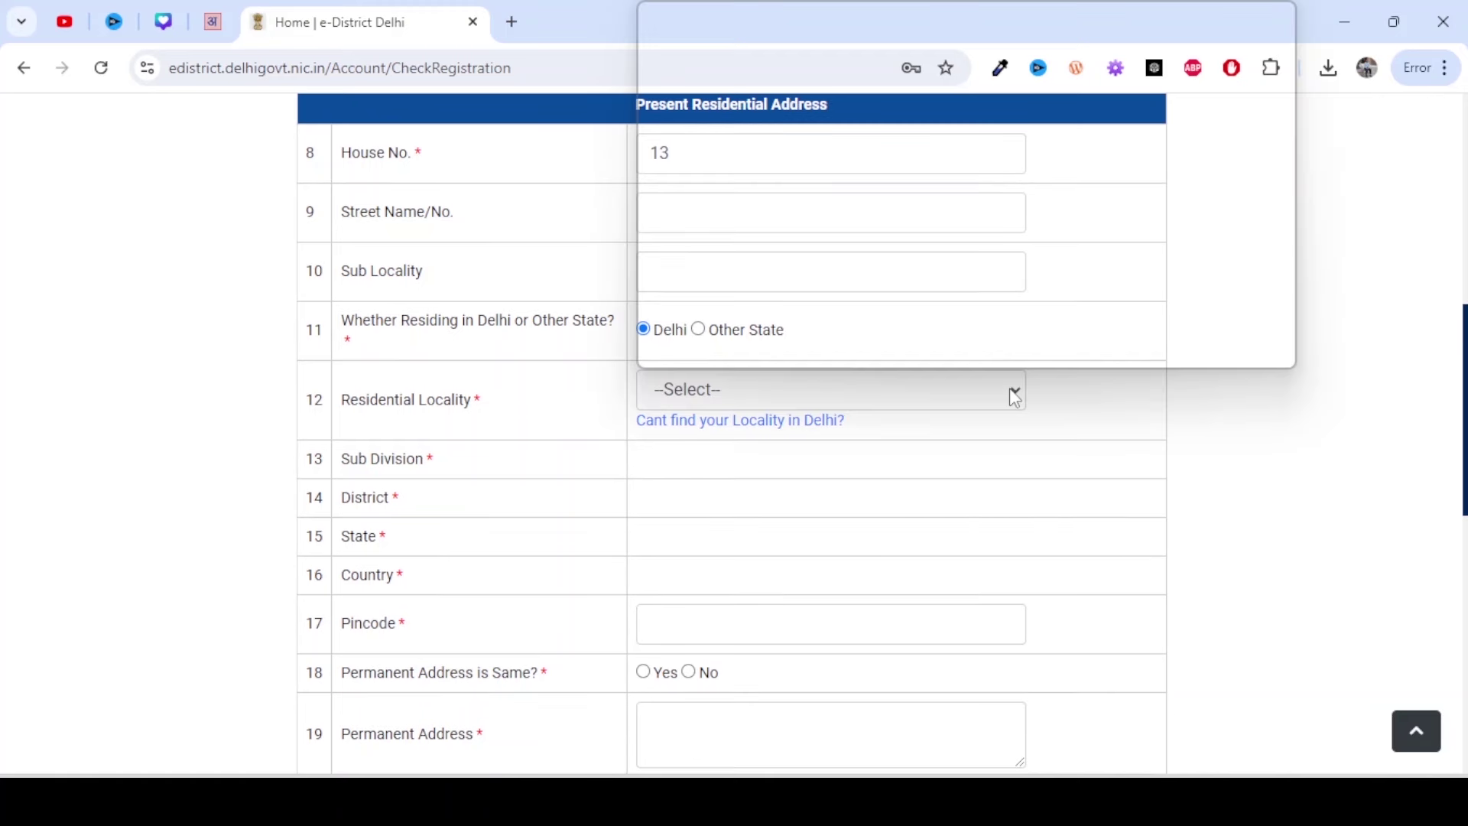
Check the residential locality choices, answer No to the permanent address being the same and continue to register
click(1010, 390)
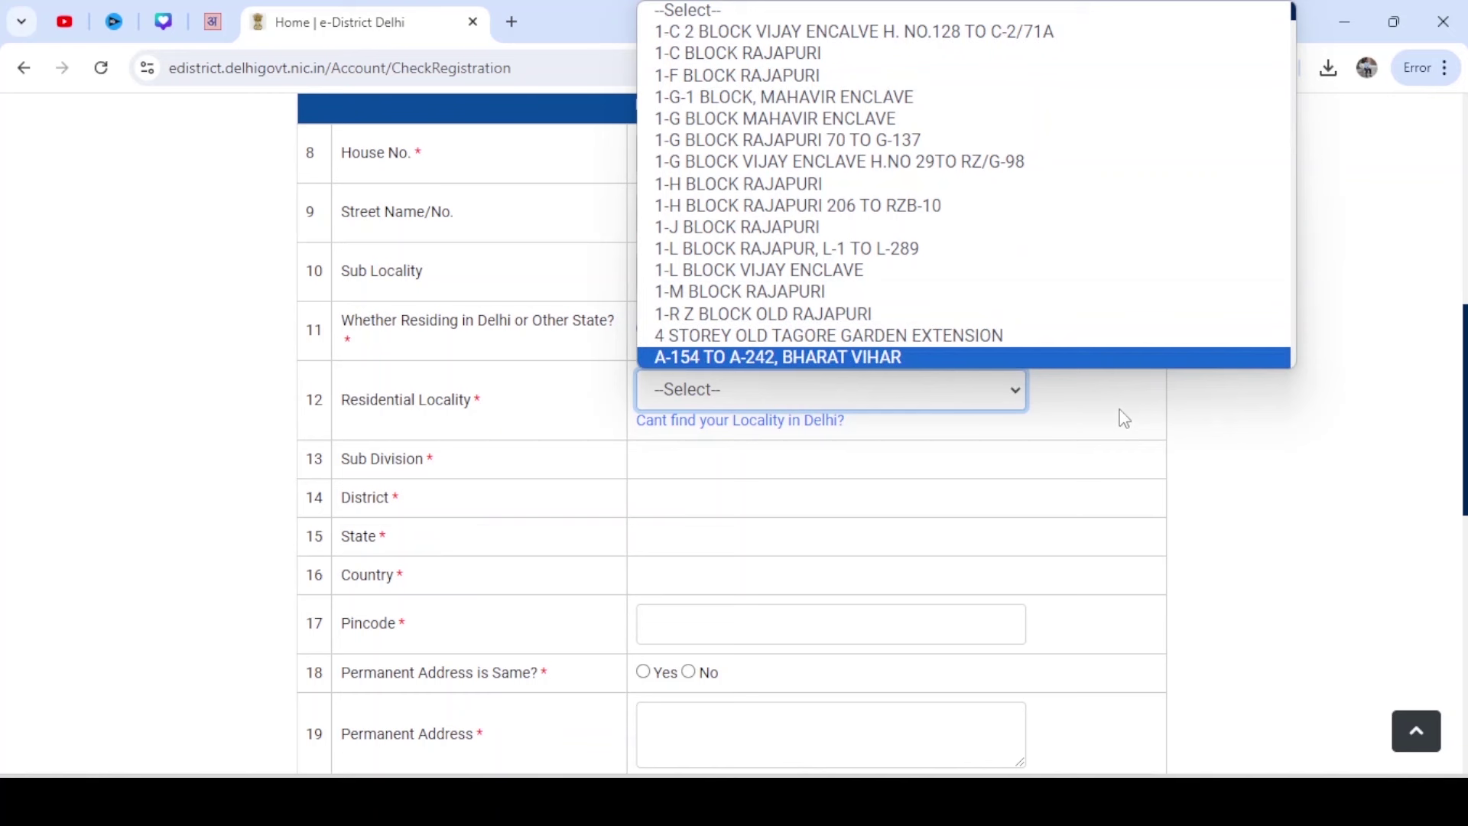
click(494, 481)
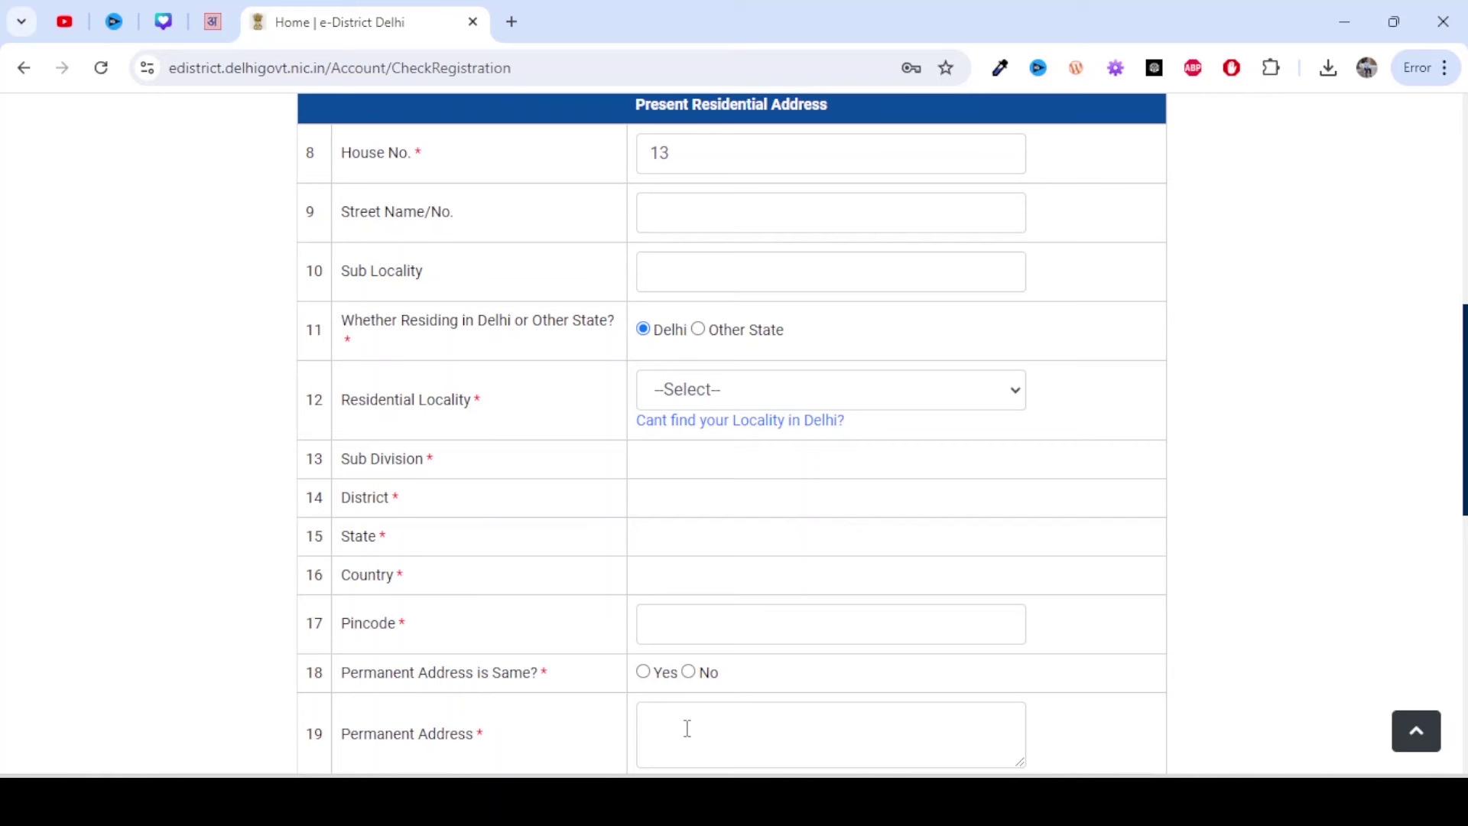
click(689, 672)
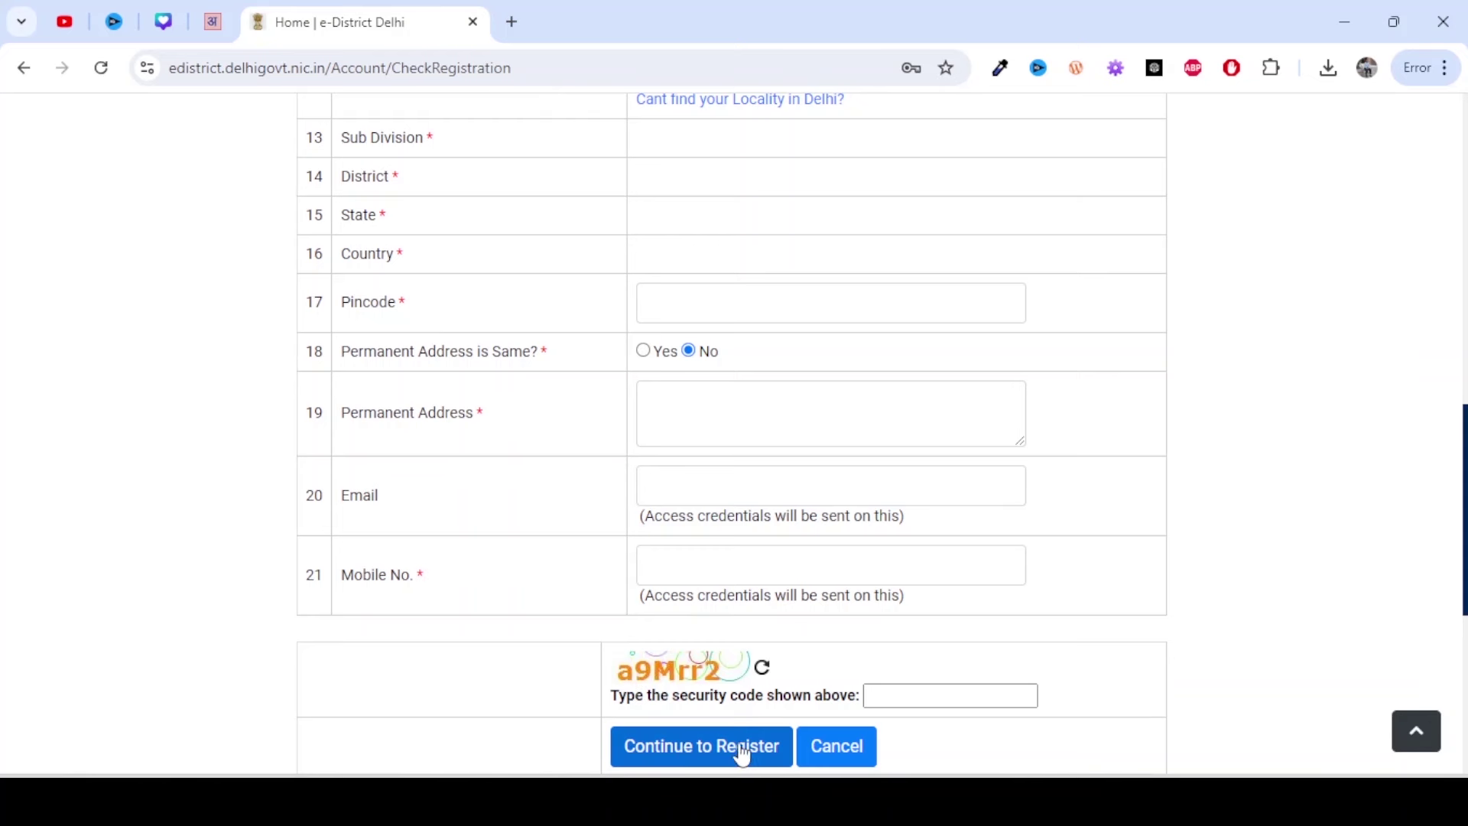
click(730, 813)
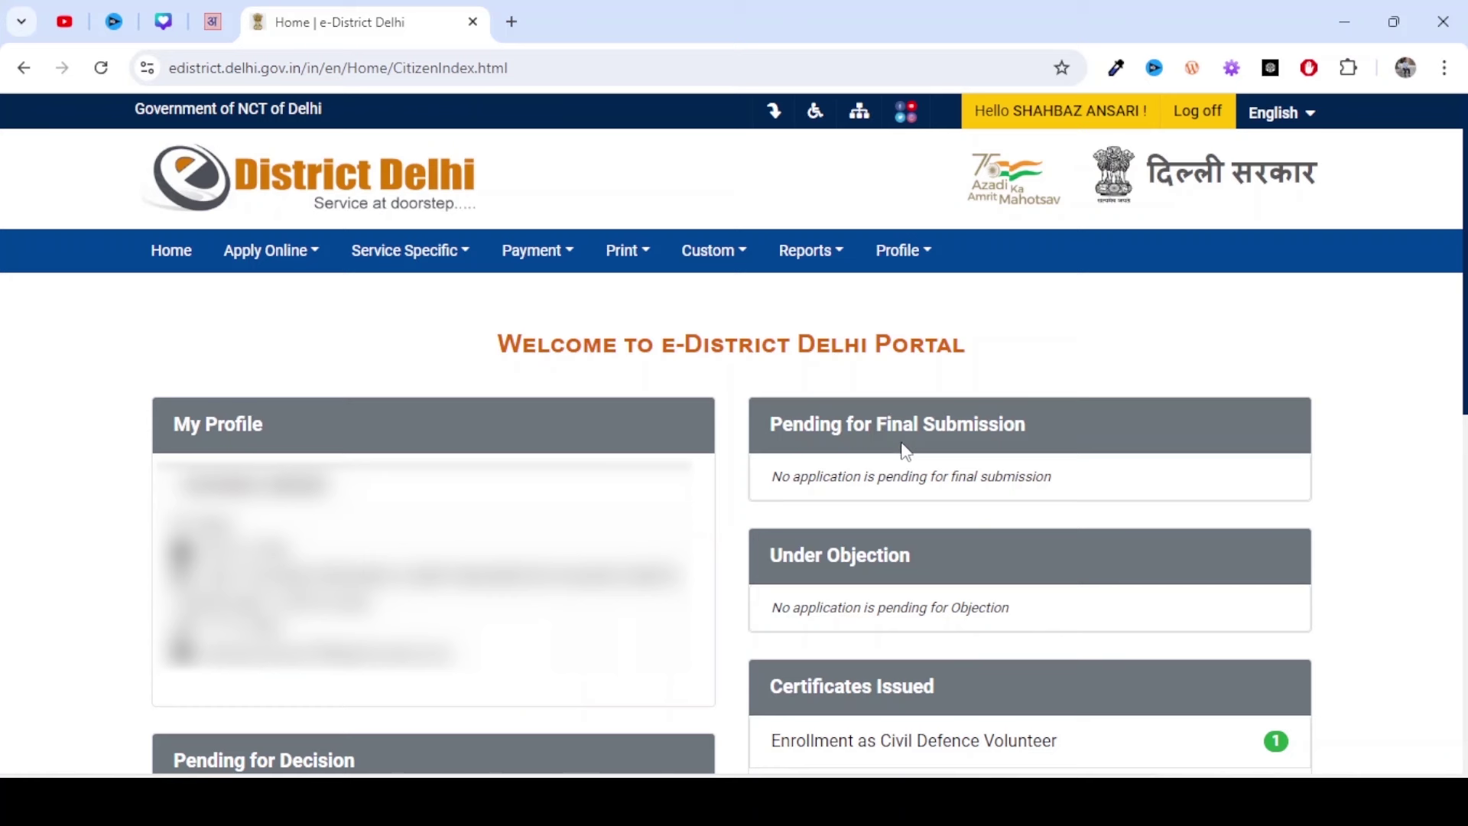
Open the form for adding a minor's profile and set its document type to Aadhaar Card
click(912, 267)
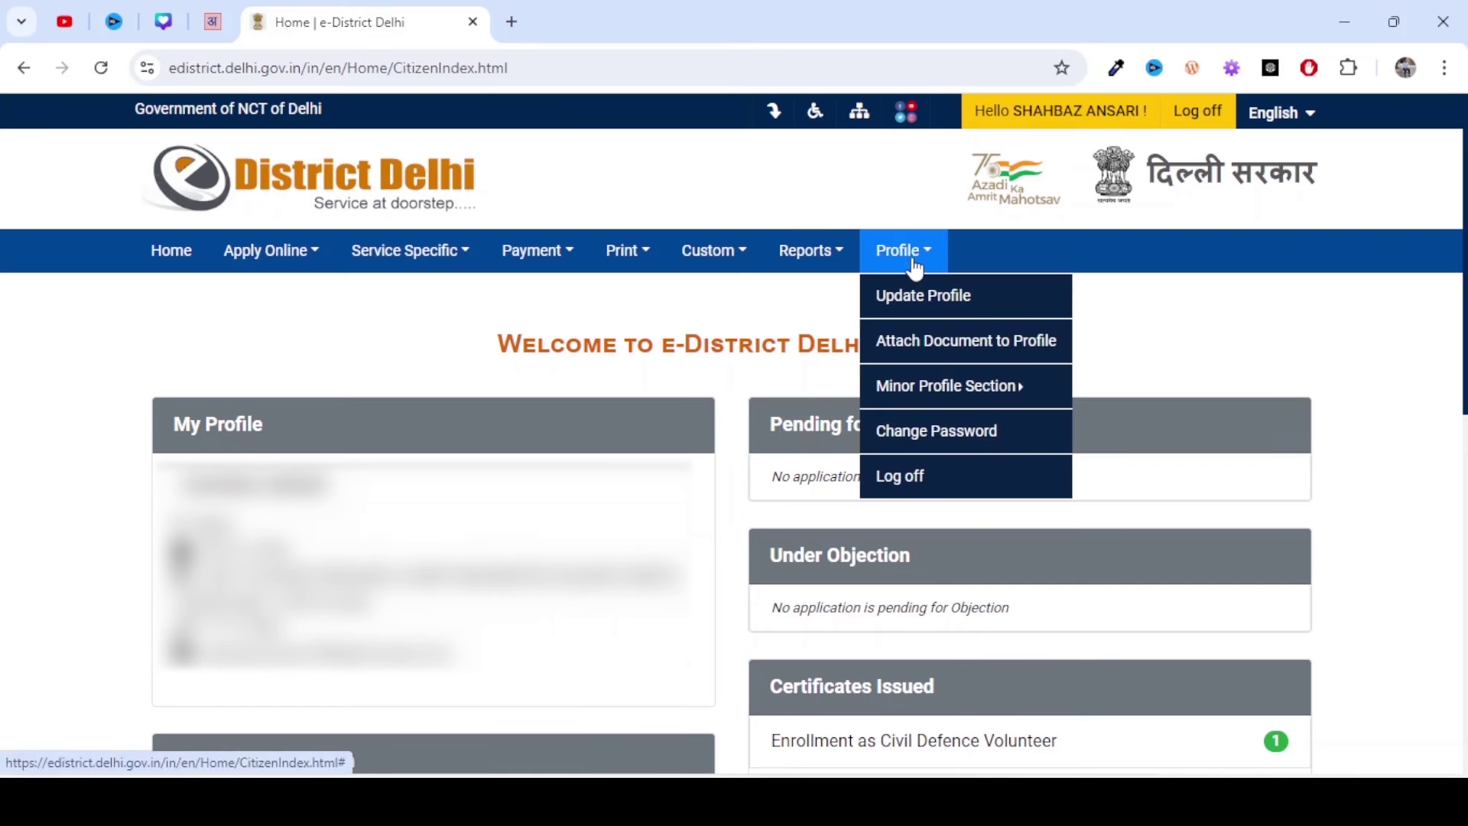
mouse_move(951, 393)
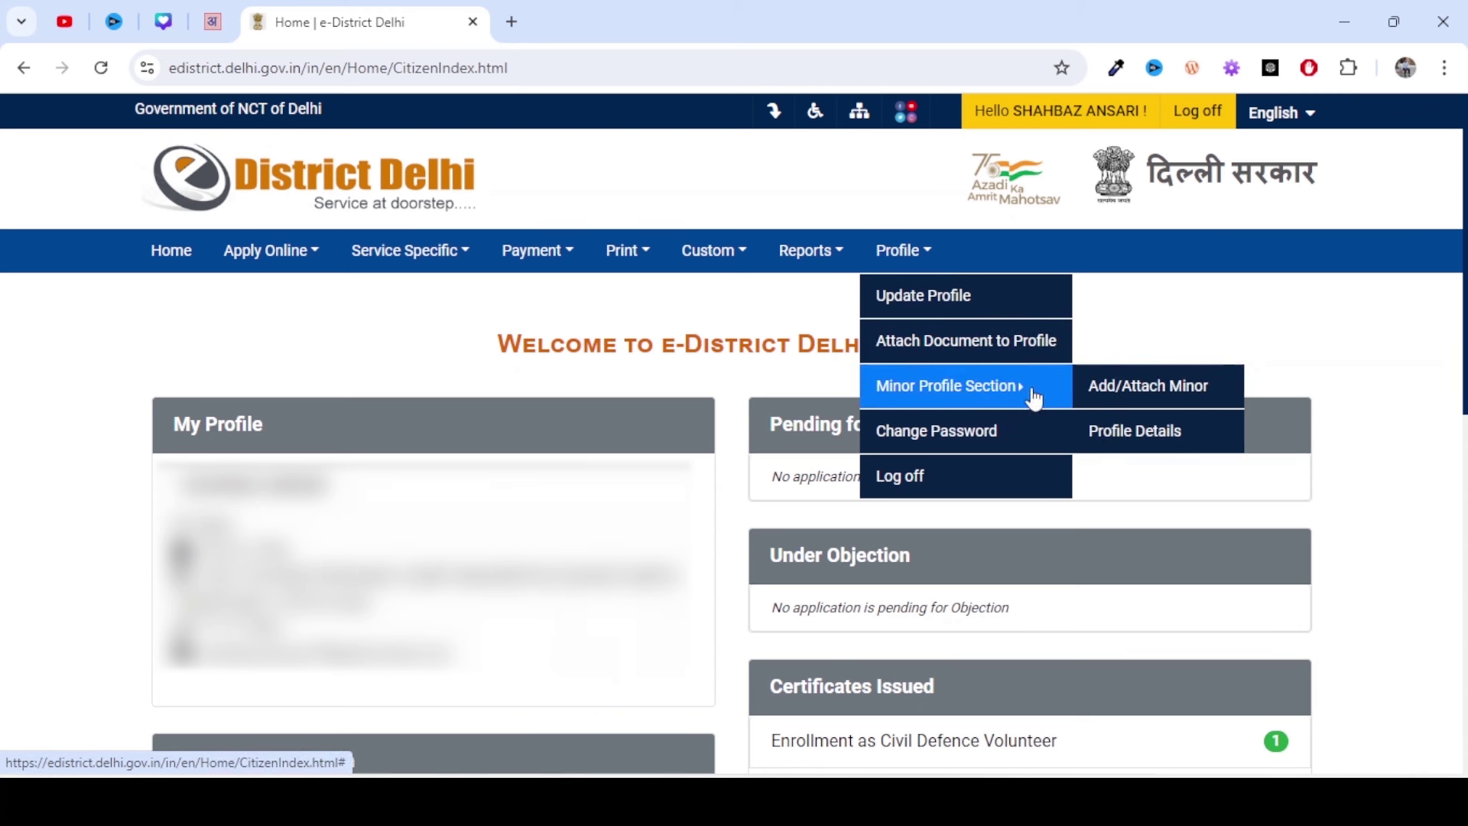
click(1164, 390)
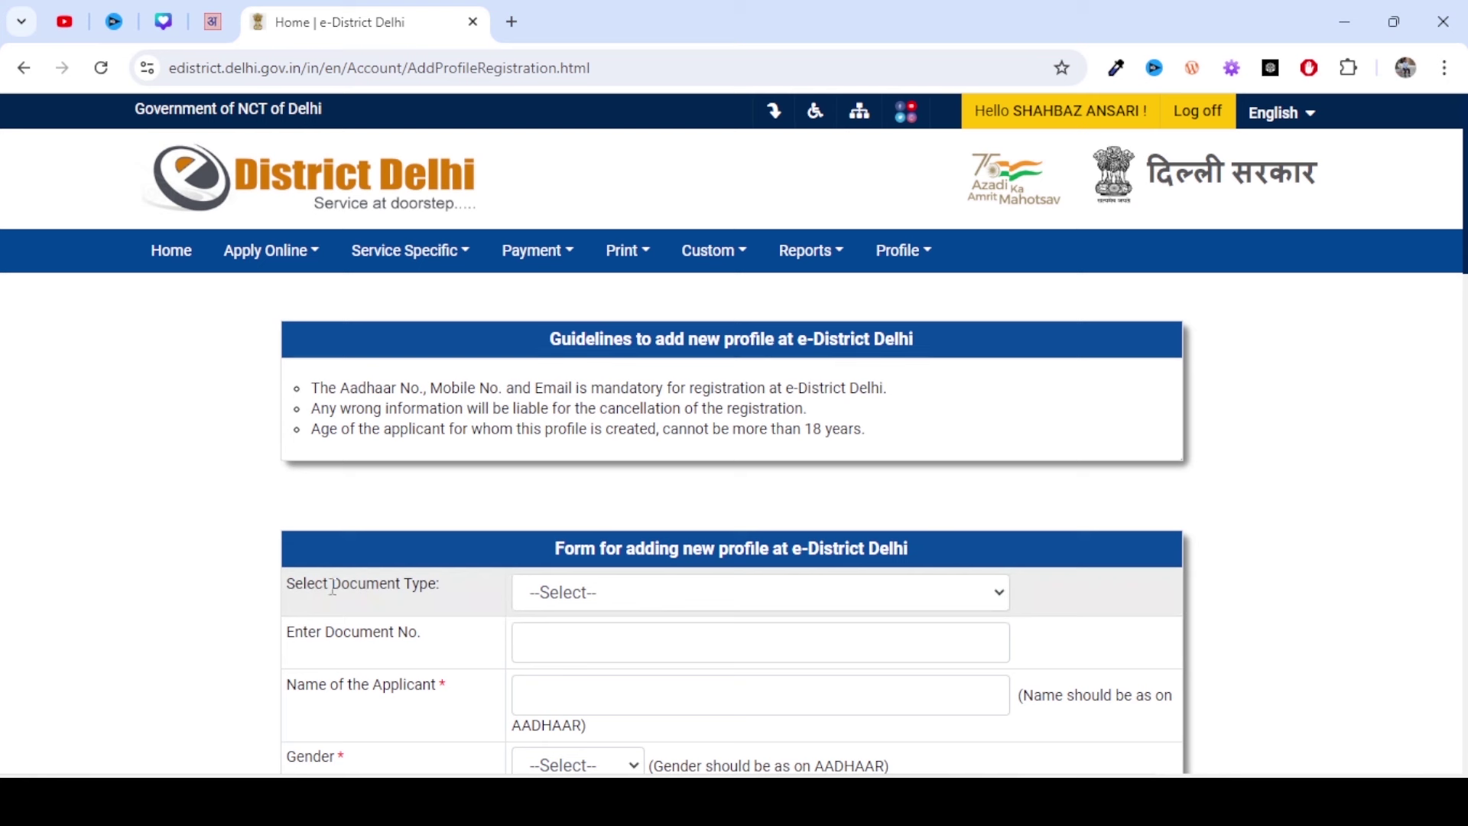
click(637, 598)
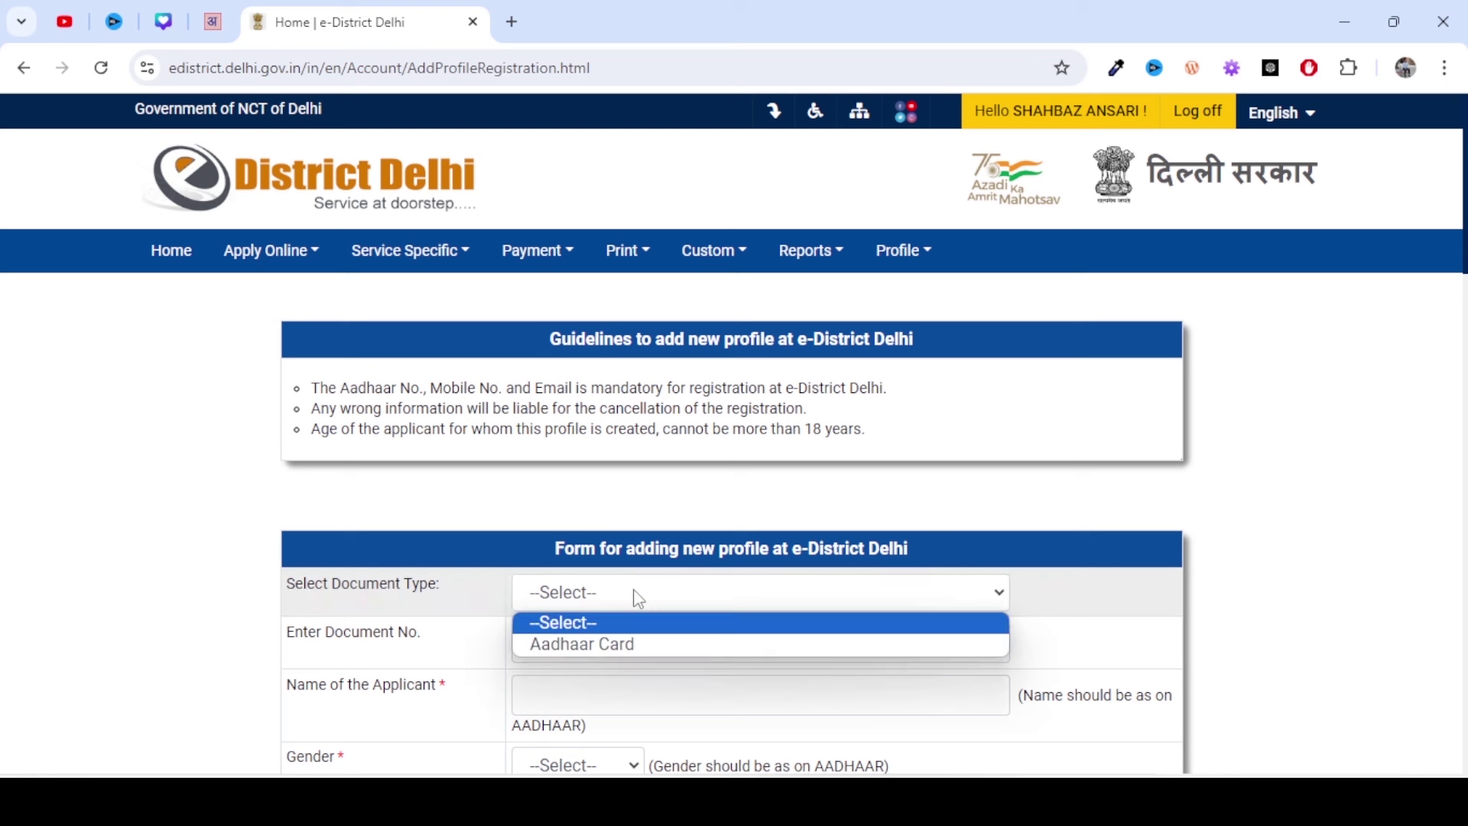
click(623, 646)
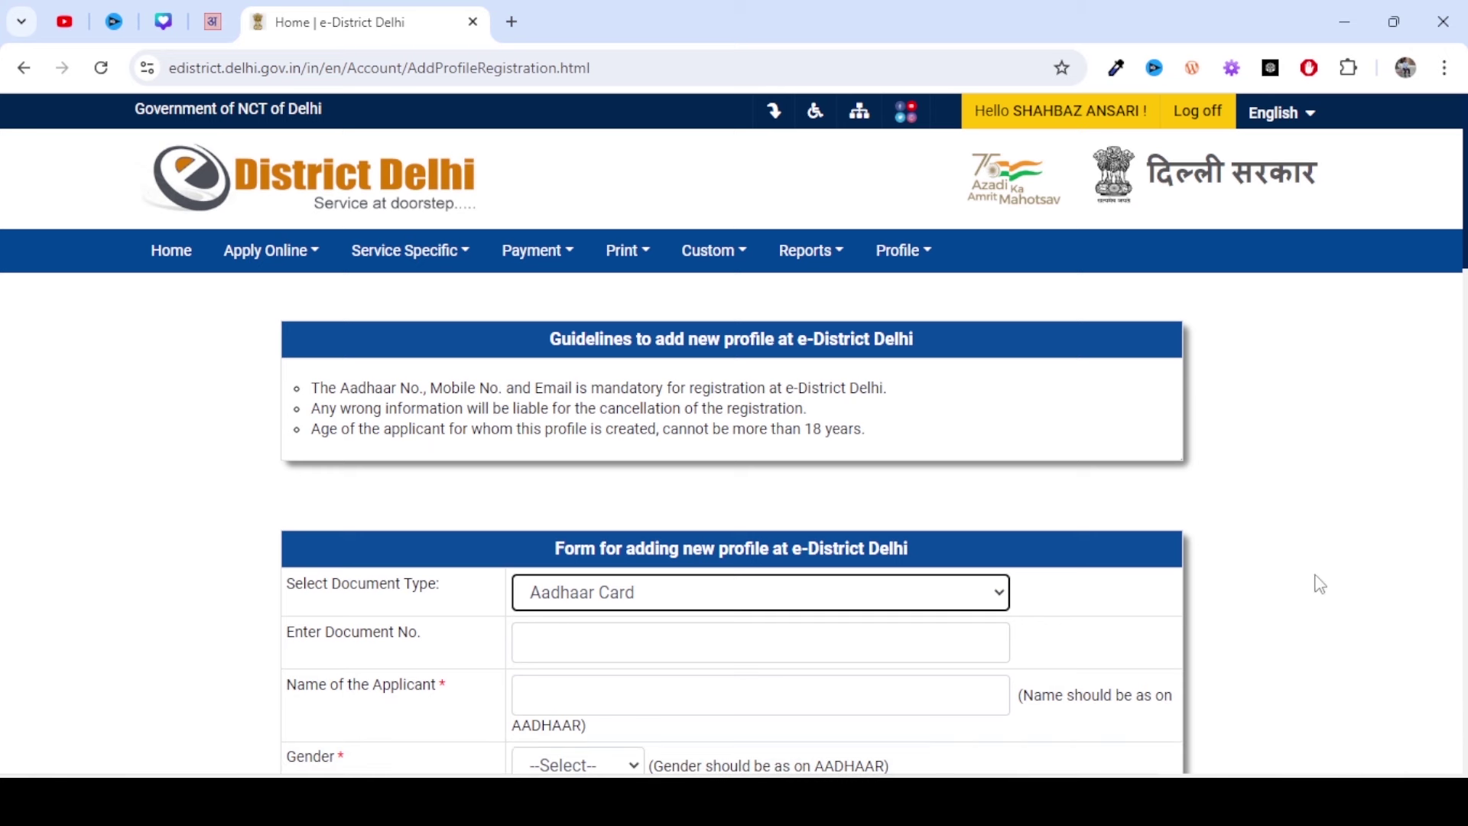
Examine the applicant relation and residential locality choices in the minor's profile form
scroll(1315, 584, down, 5)
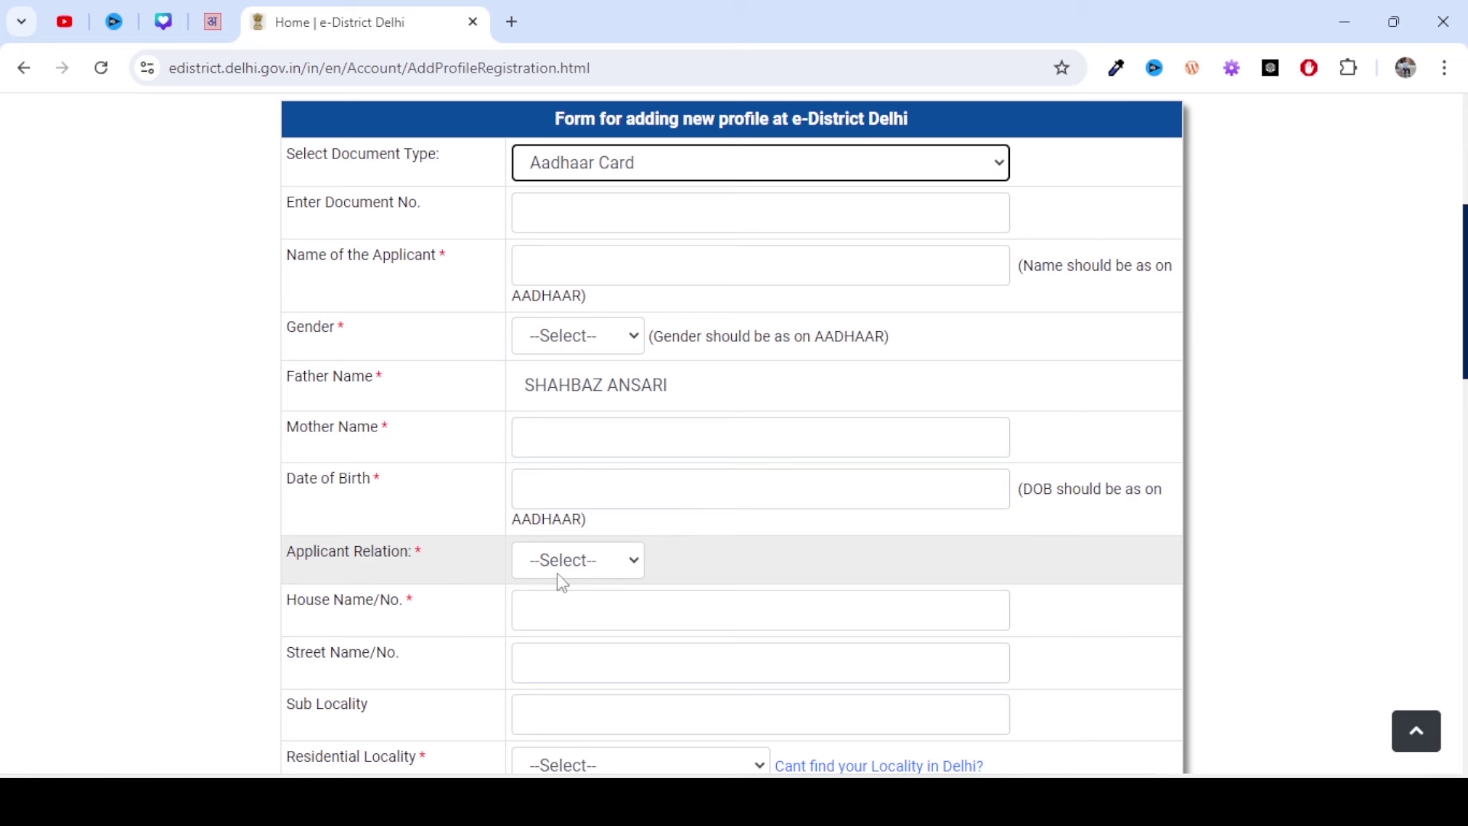
click(592, 577)
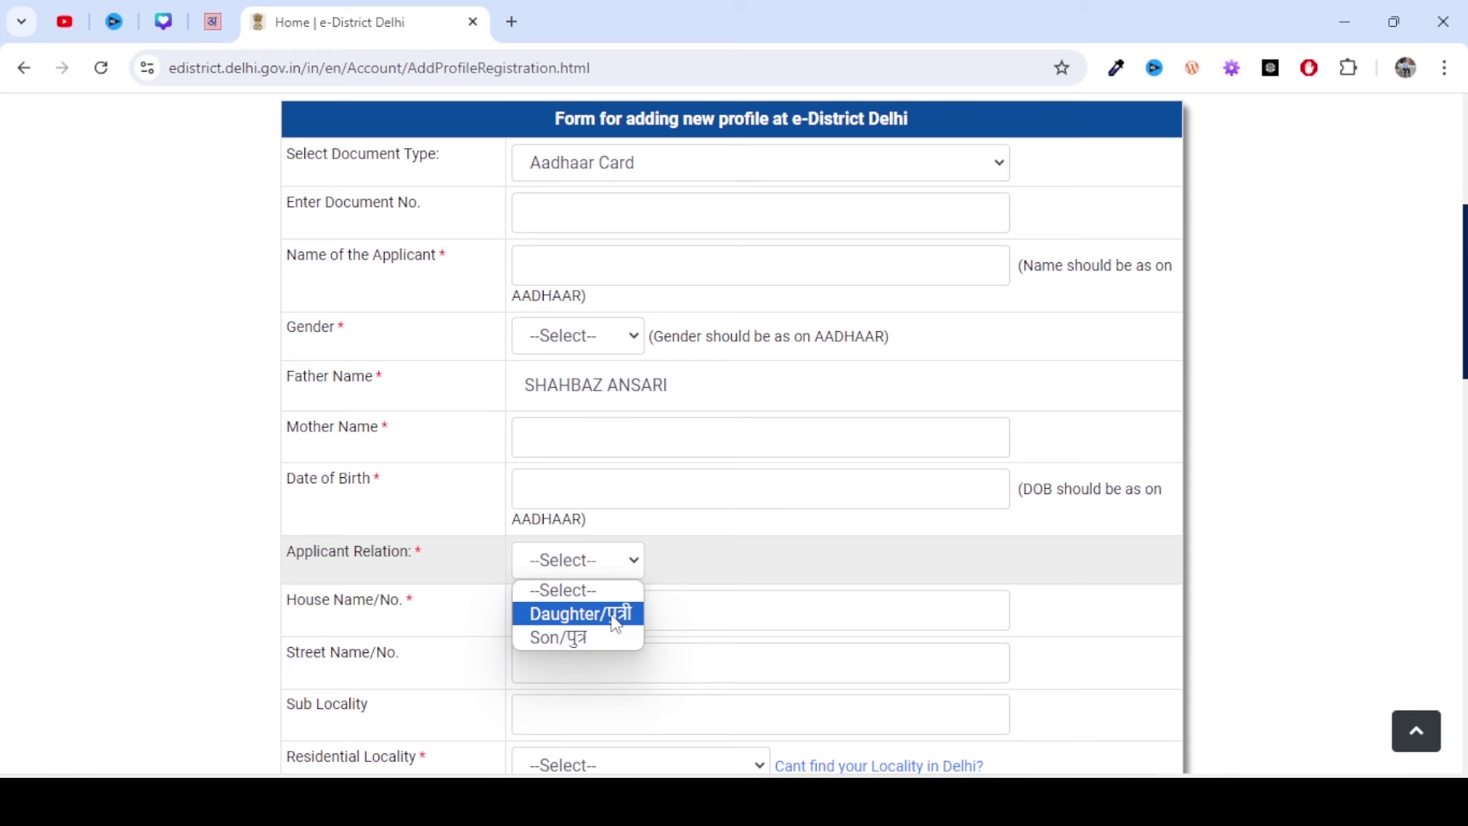
click(905, 590)
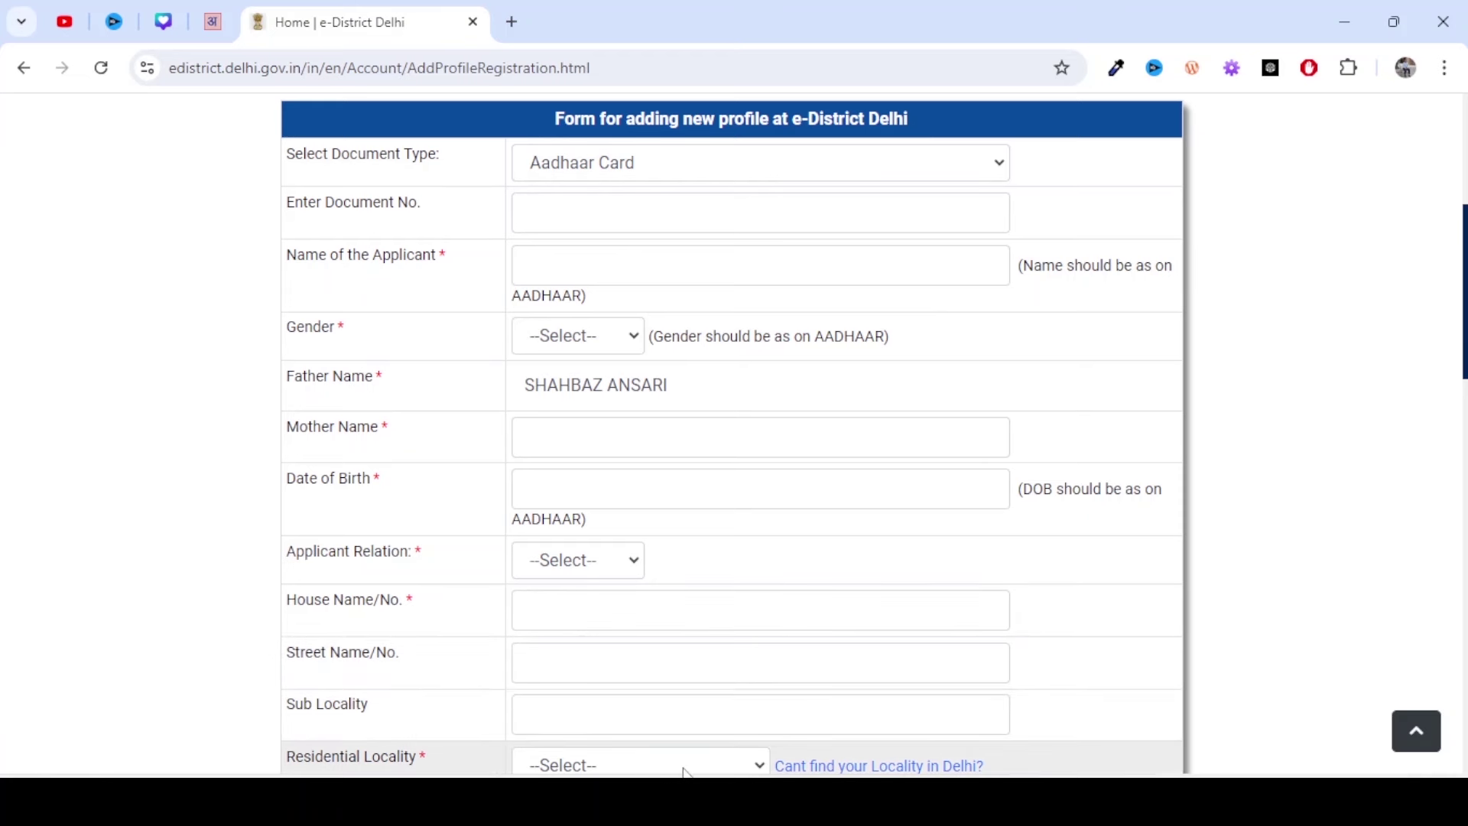
click(759, 765)
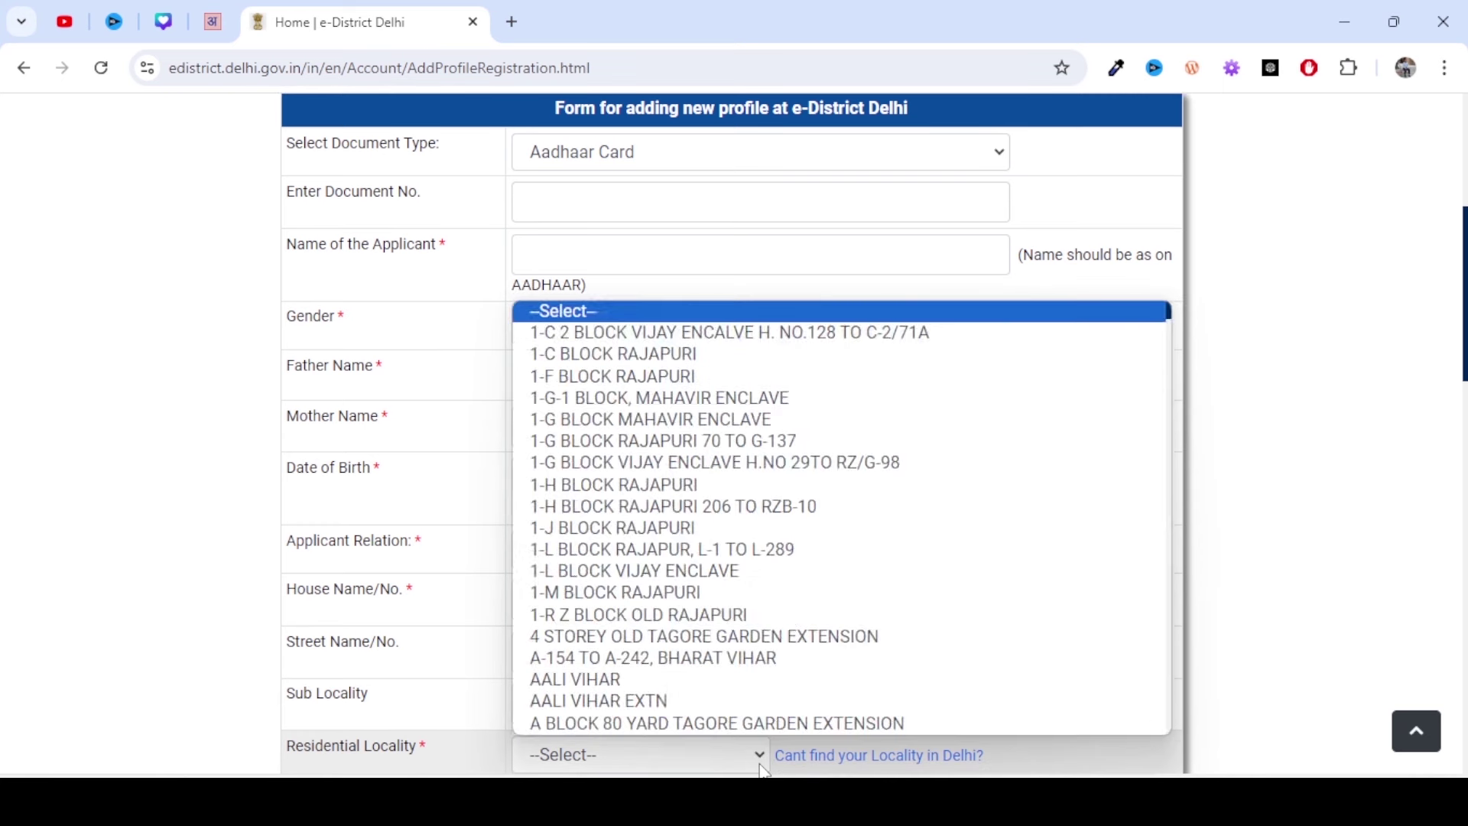
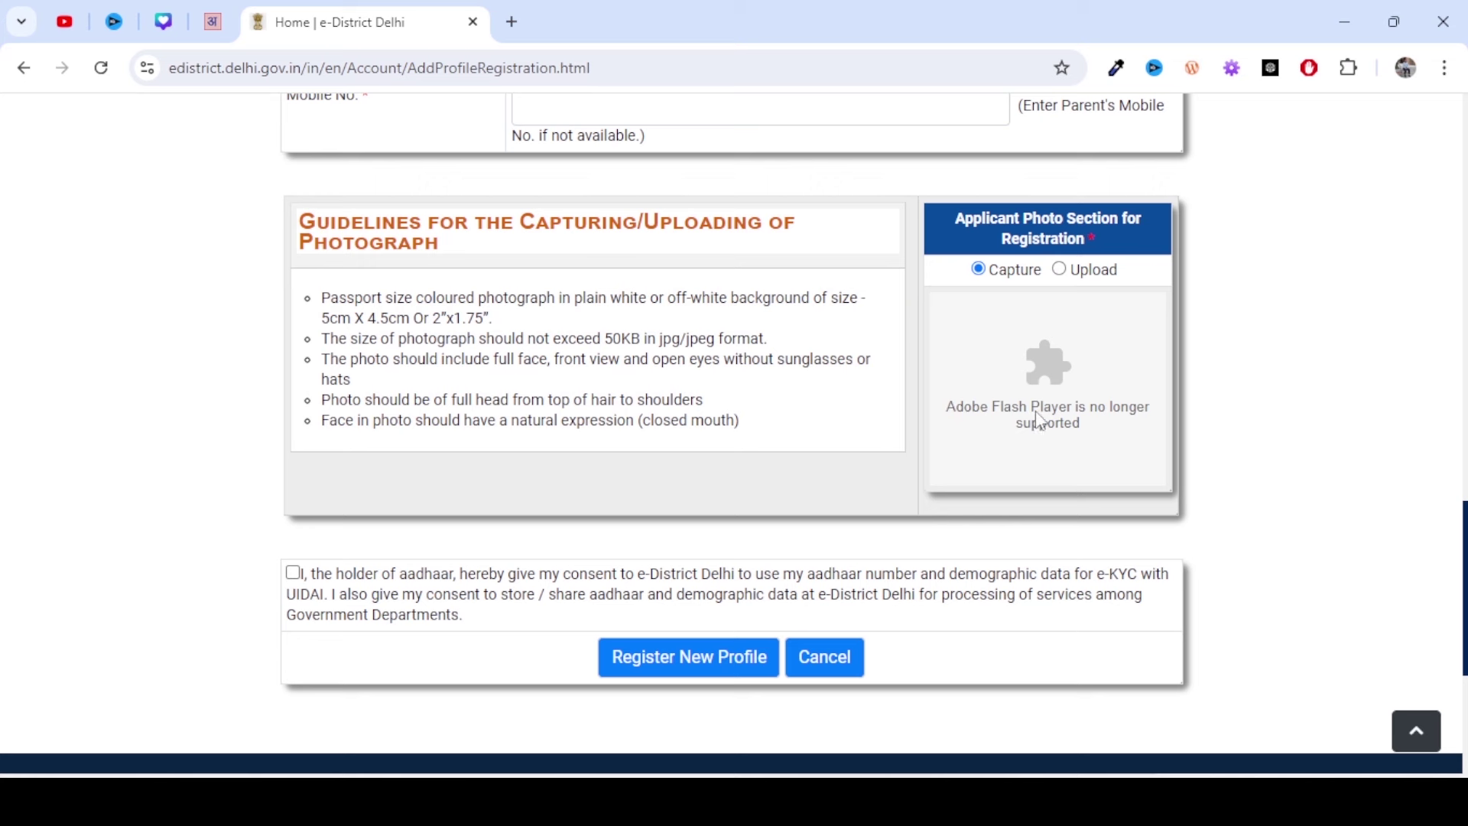
Choose Upload for the applicant's photo, give the Aadhaar e-KYC consent and register the new profile
click(1062, 269)
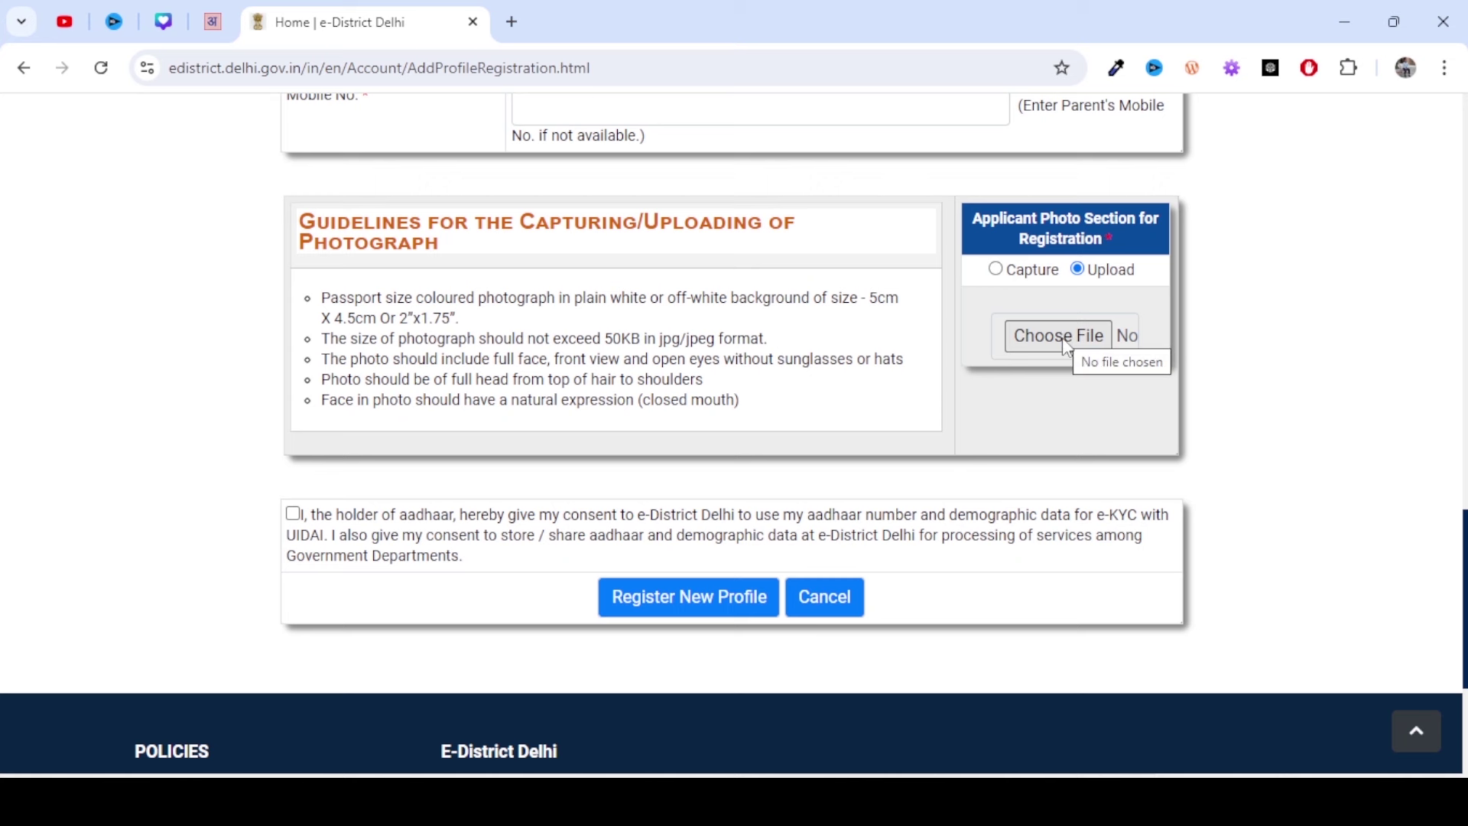
click(294, 516)
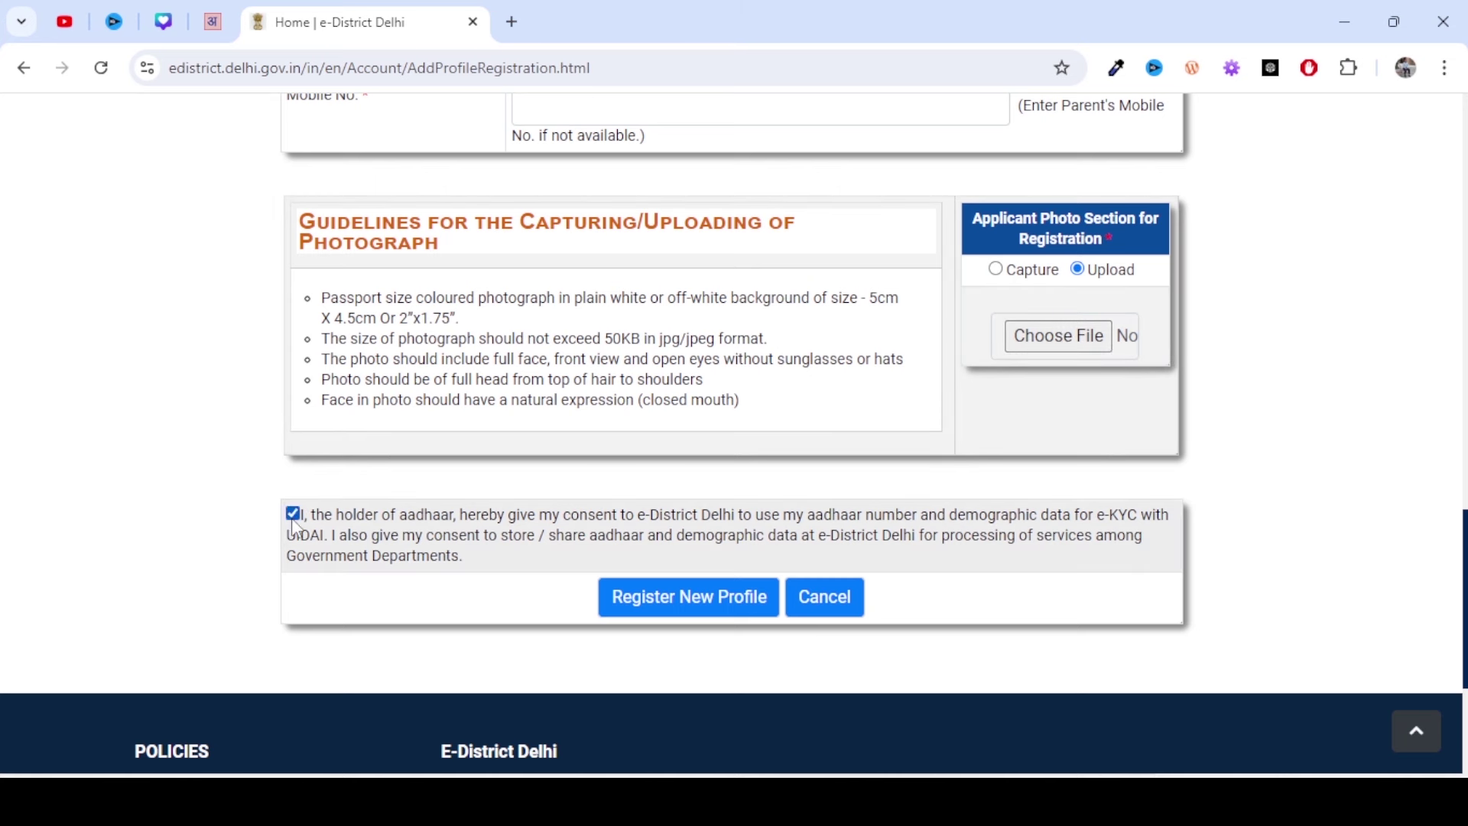
click(714, 616)
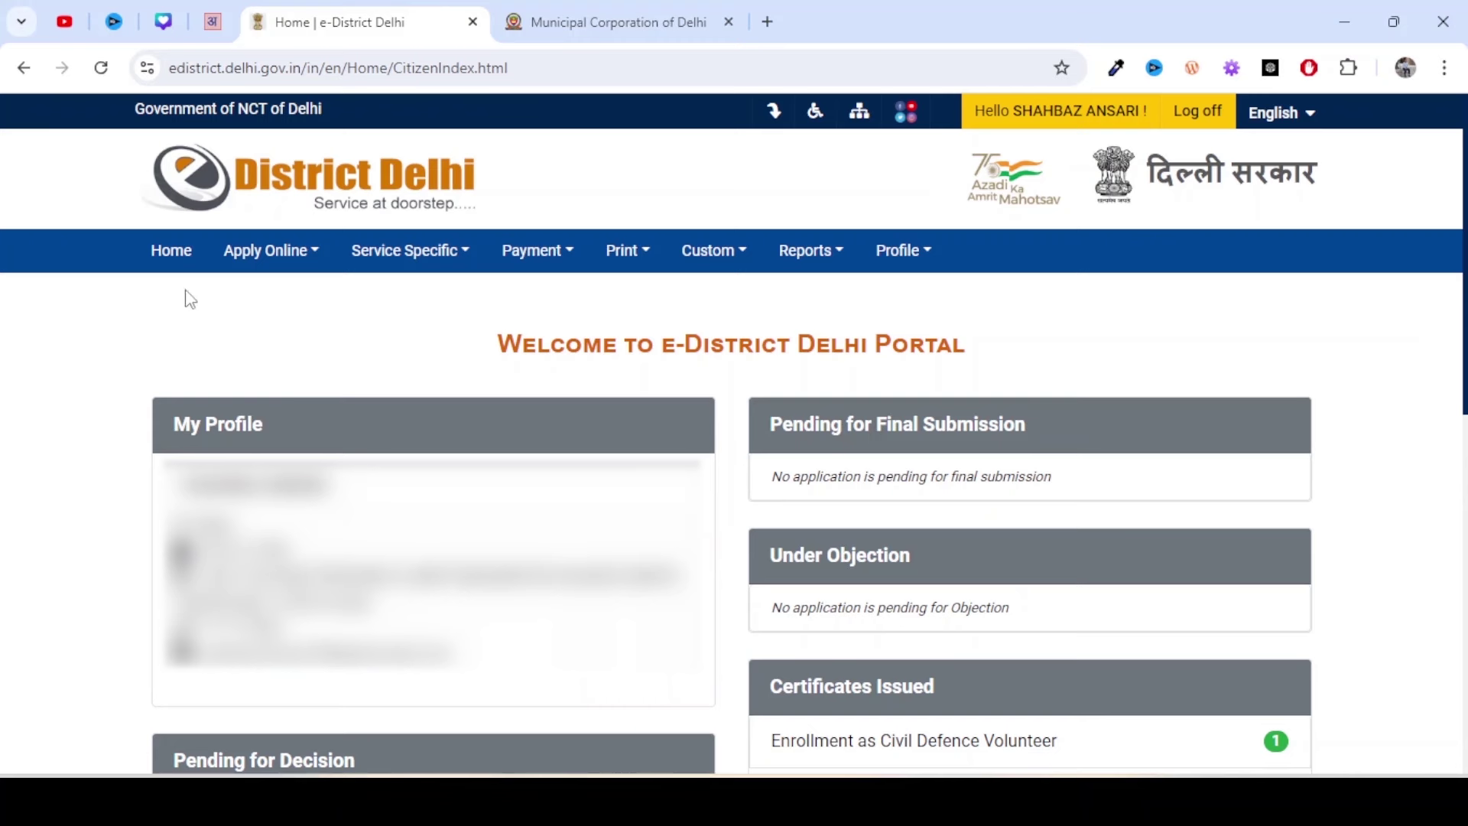
Search the services available for online application for "birth" and start applying for Issuance of Delayed Birth Order
click(305, 267)
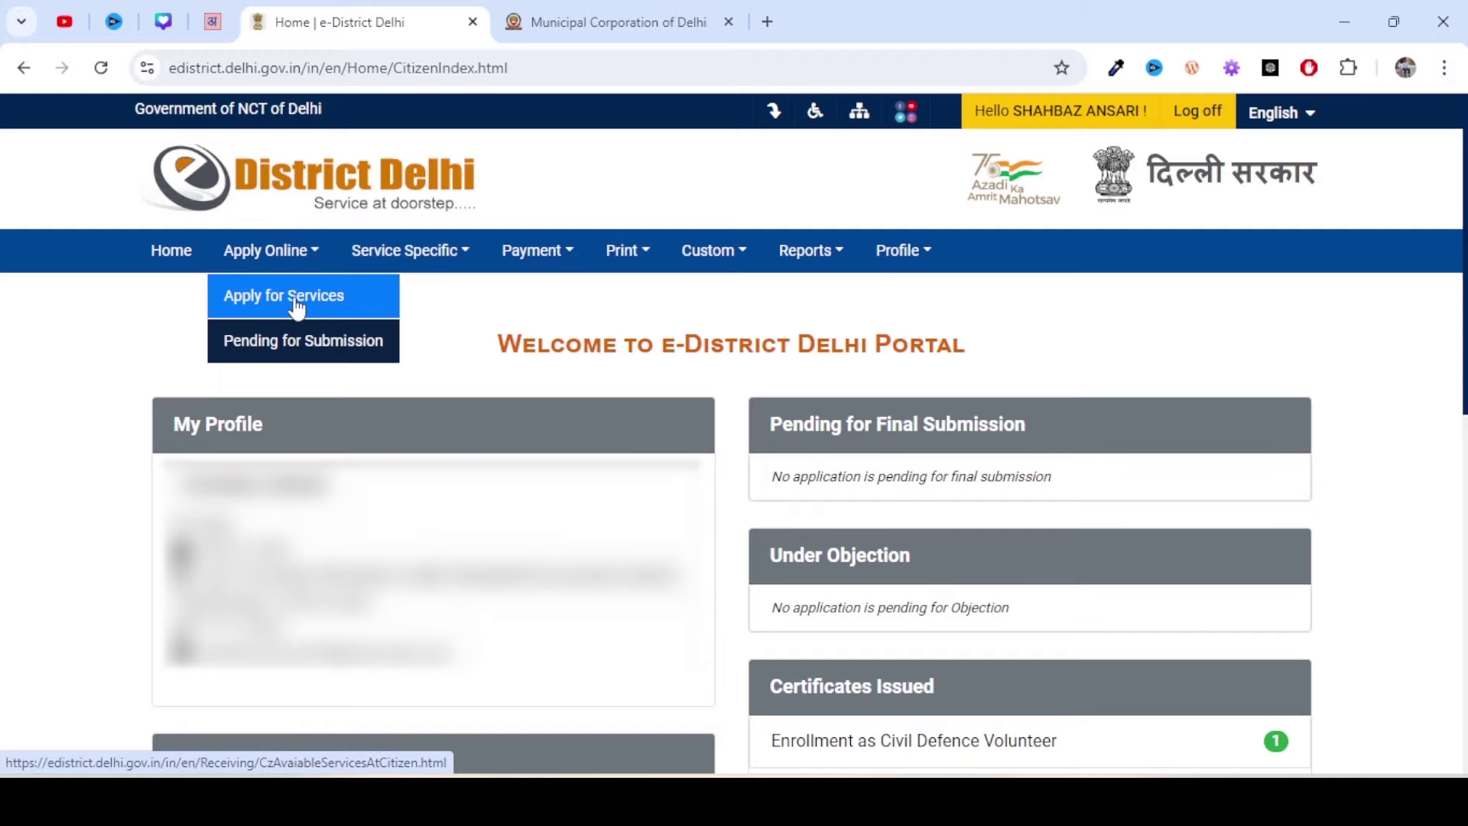
click(321, 306)
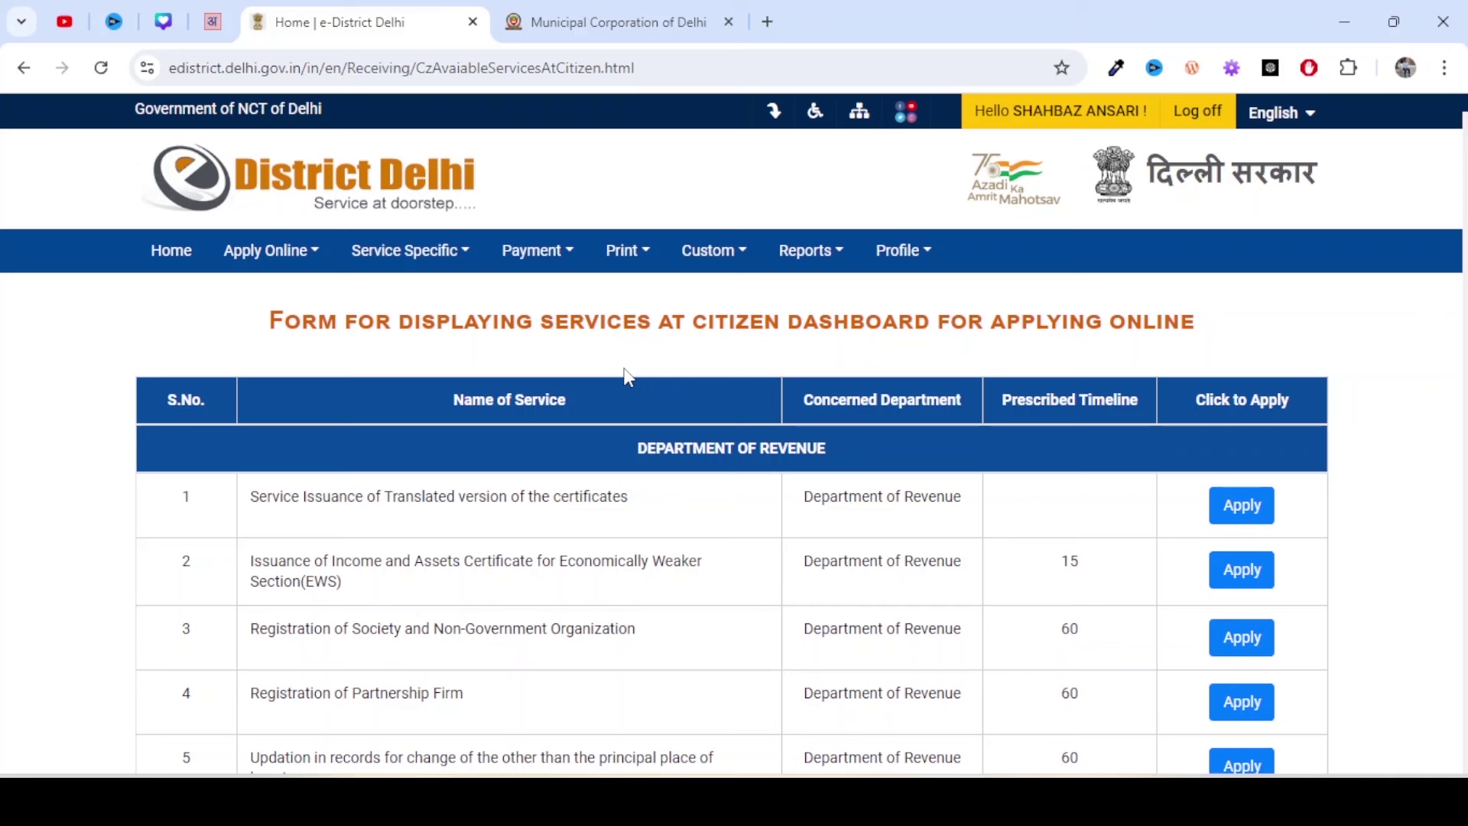
key(ctrl+f)
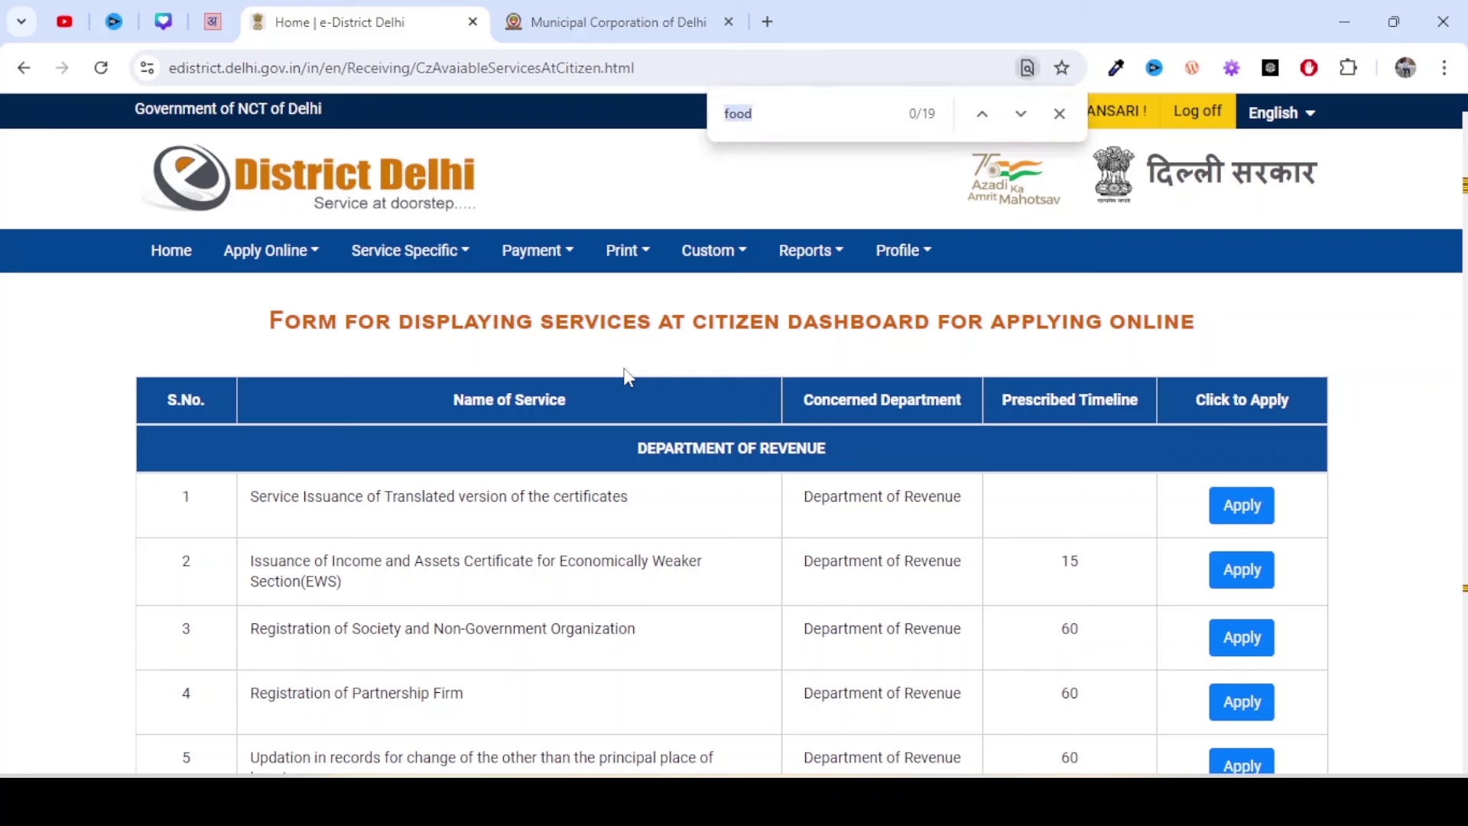
text(birth)
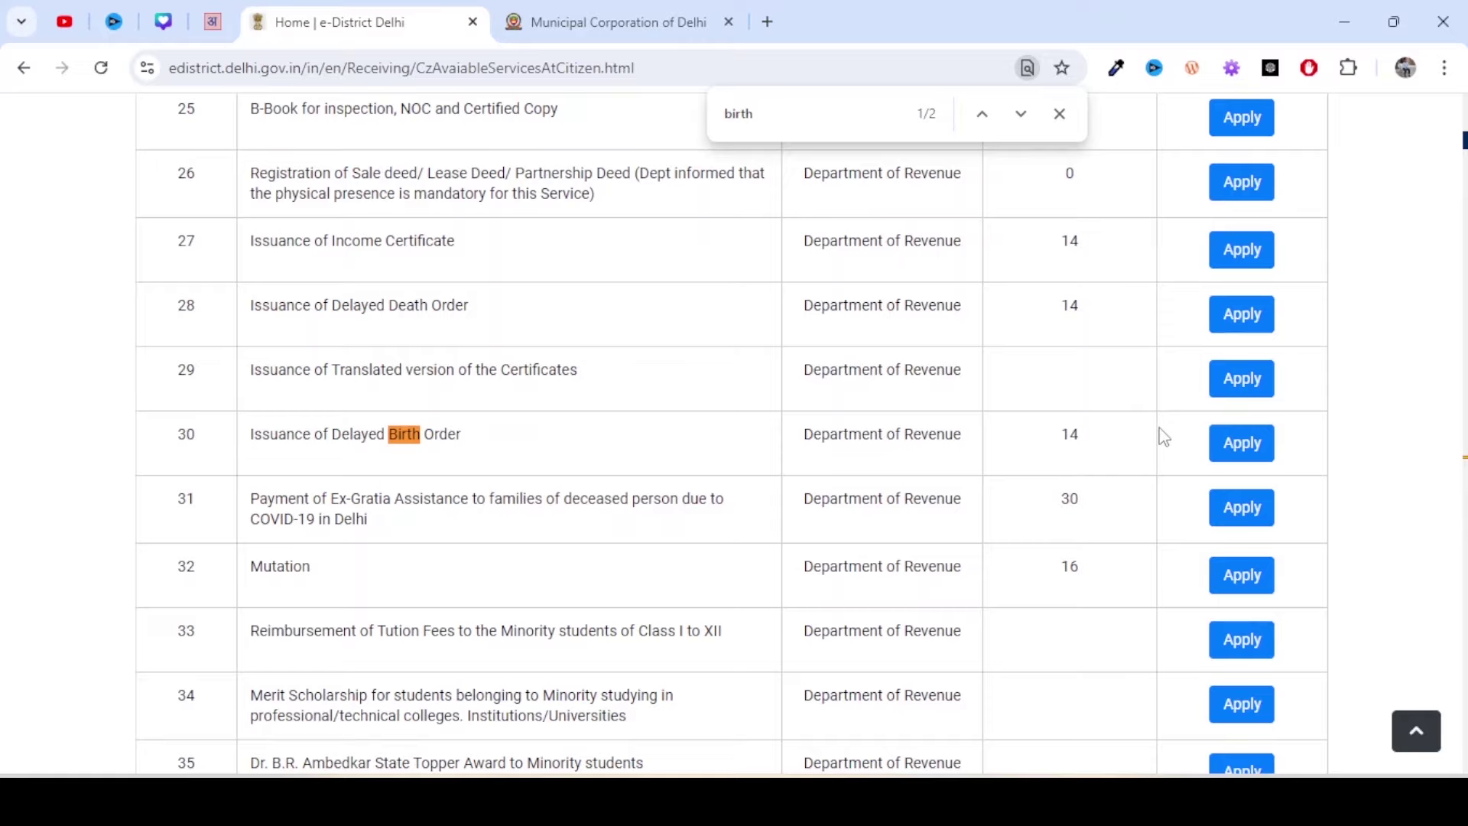
click(1258, 449)
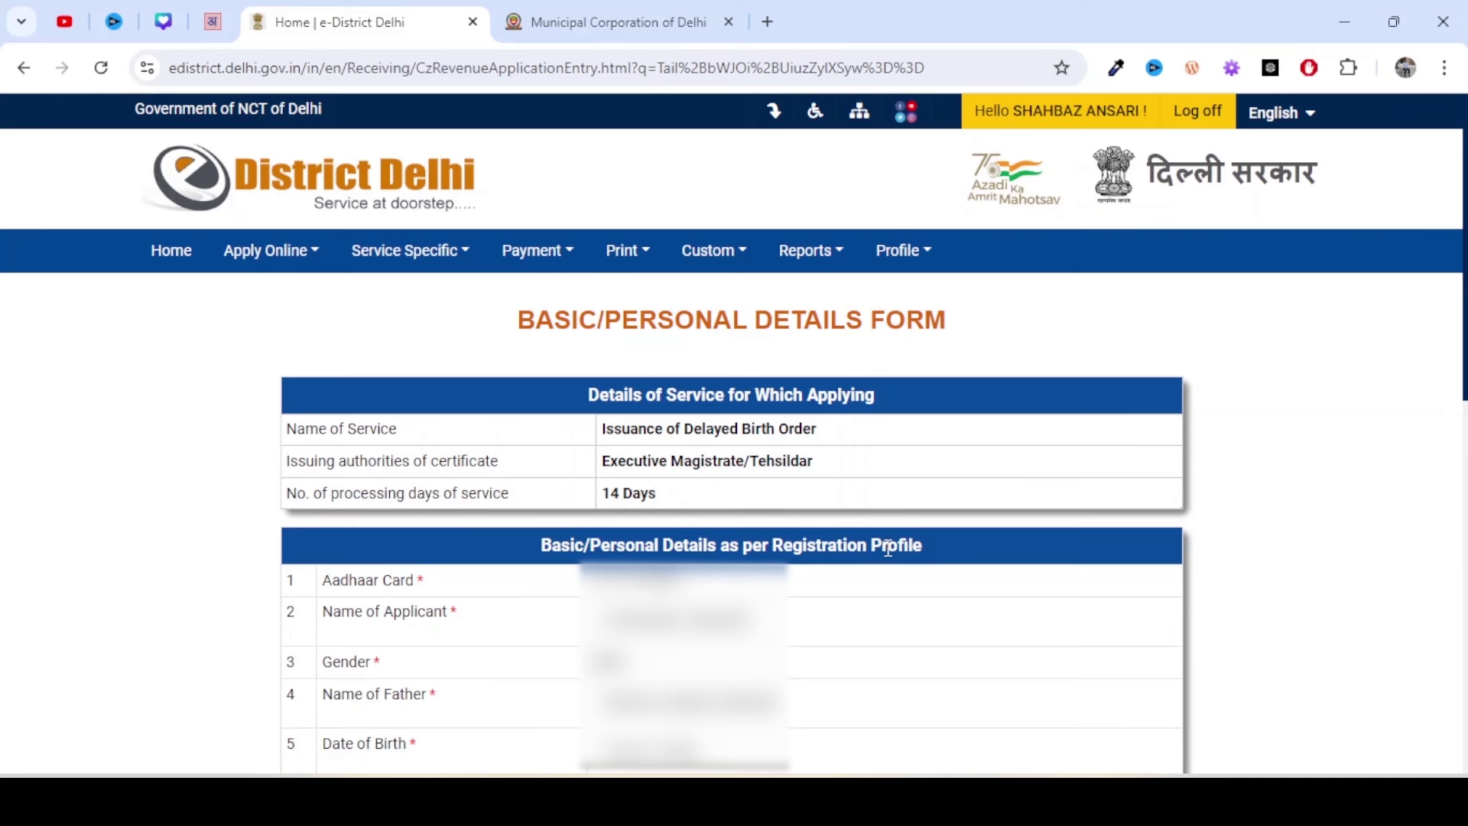
Check where the minor profile options are, review the basic/personal details and continue with the delayed birth order application
click(926, 262)
mouse_move(956, 397)
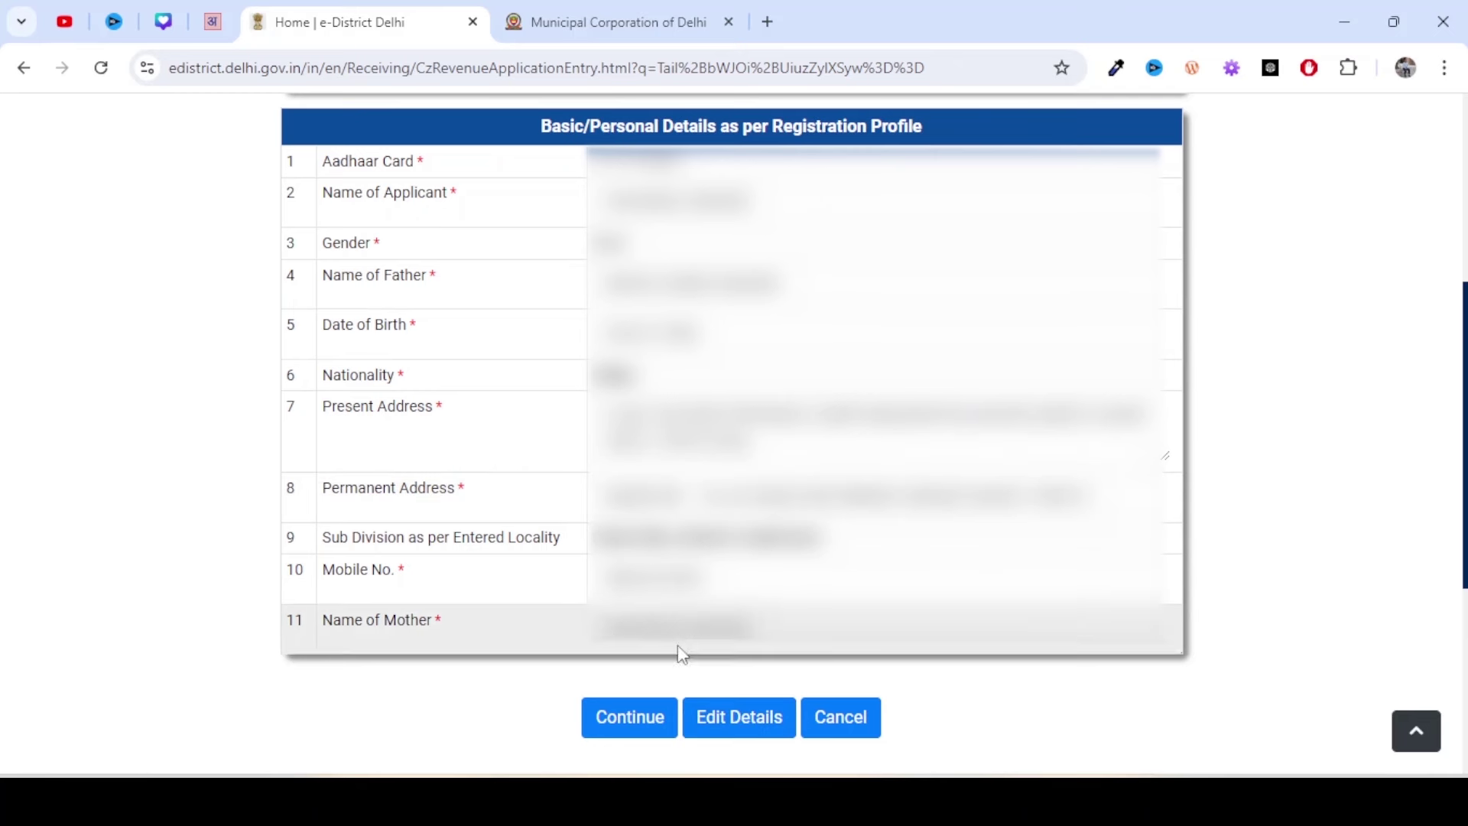
click(630, 719)
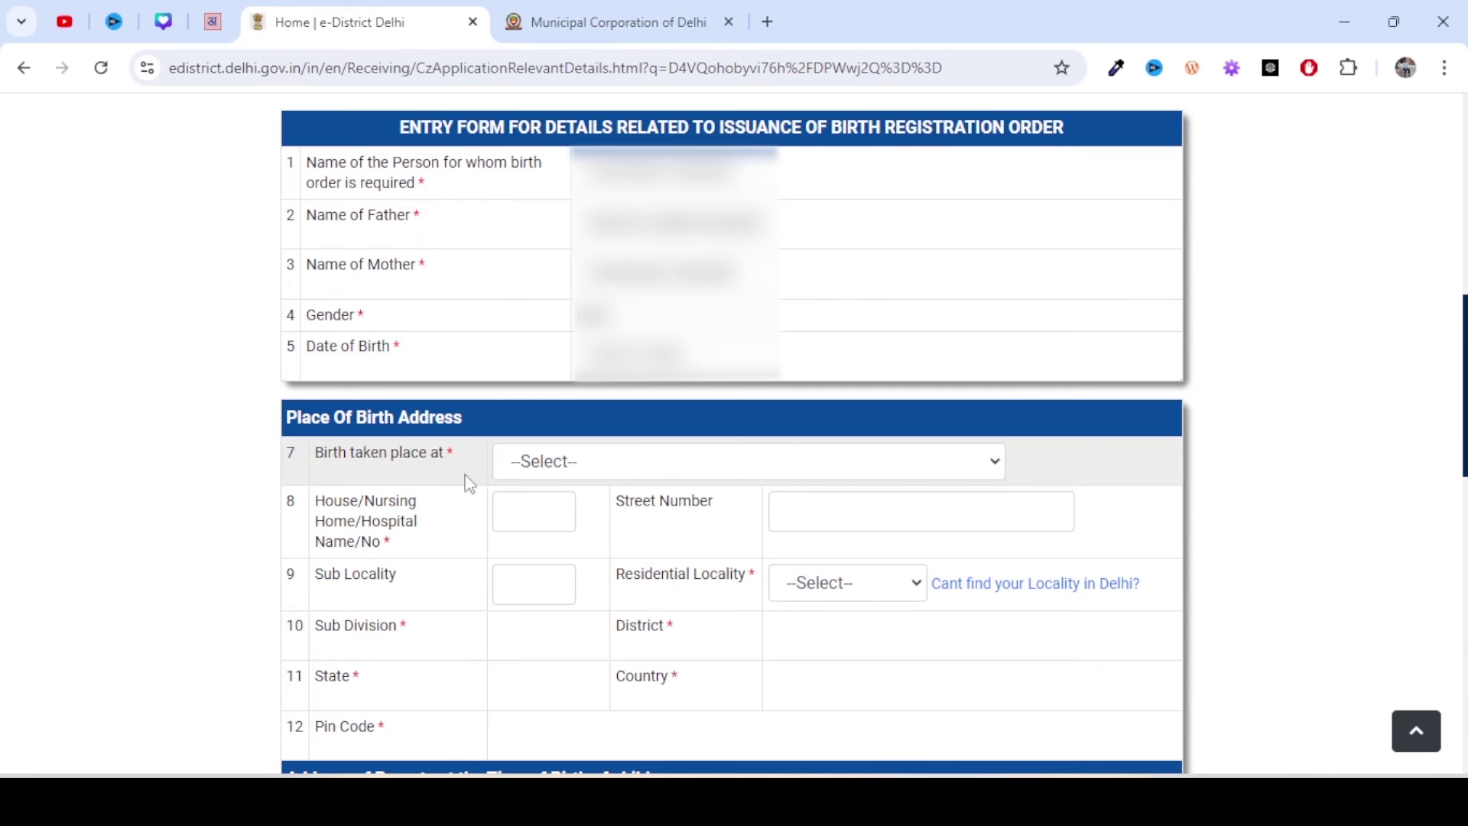
Set the place of birth to Home and its residential locality to AMBEDKAR NAGAR,KHANPUR, AMBEDKAR CAMP
click(582, 470)
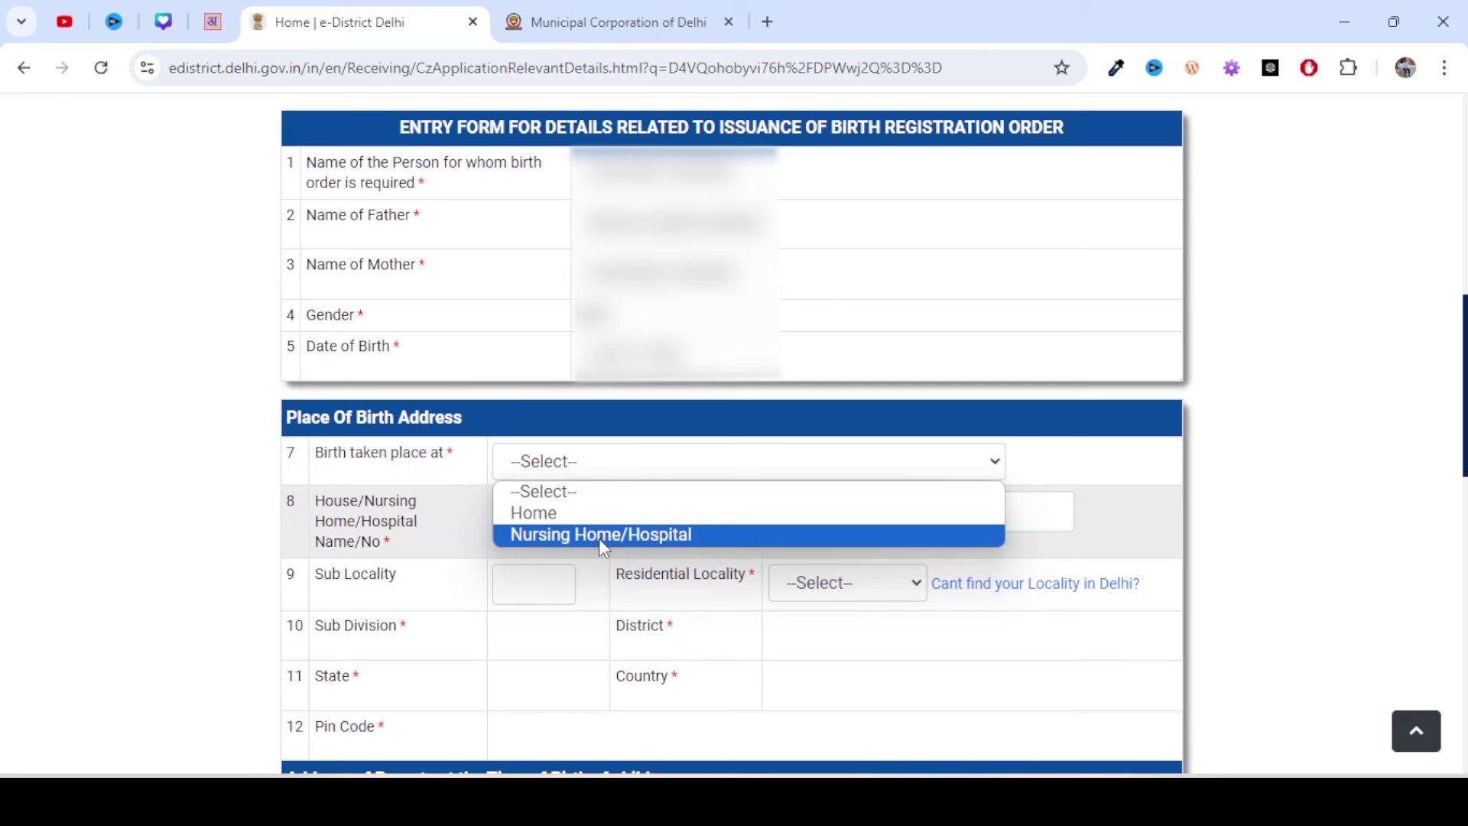
click(603, 514)
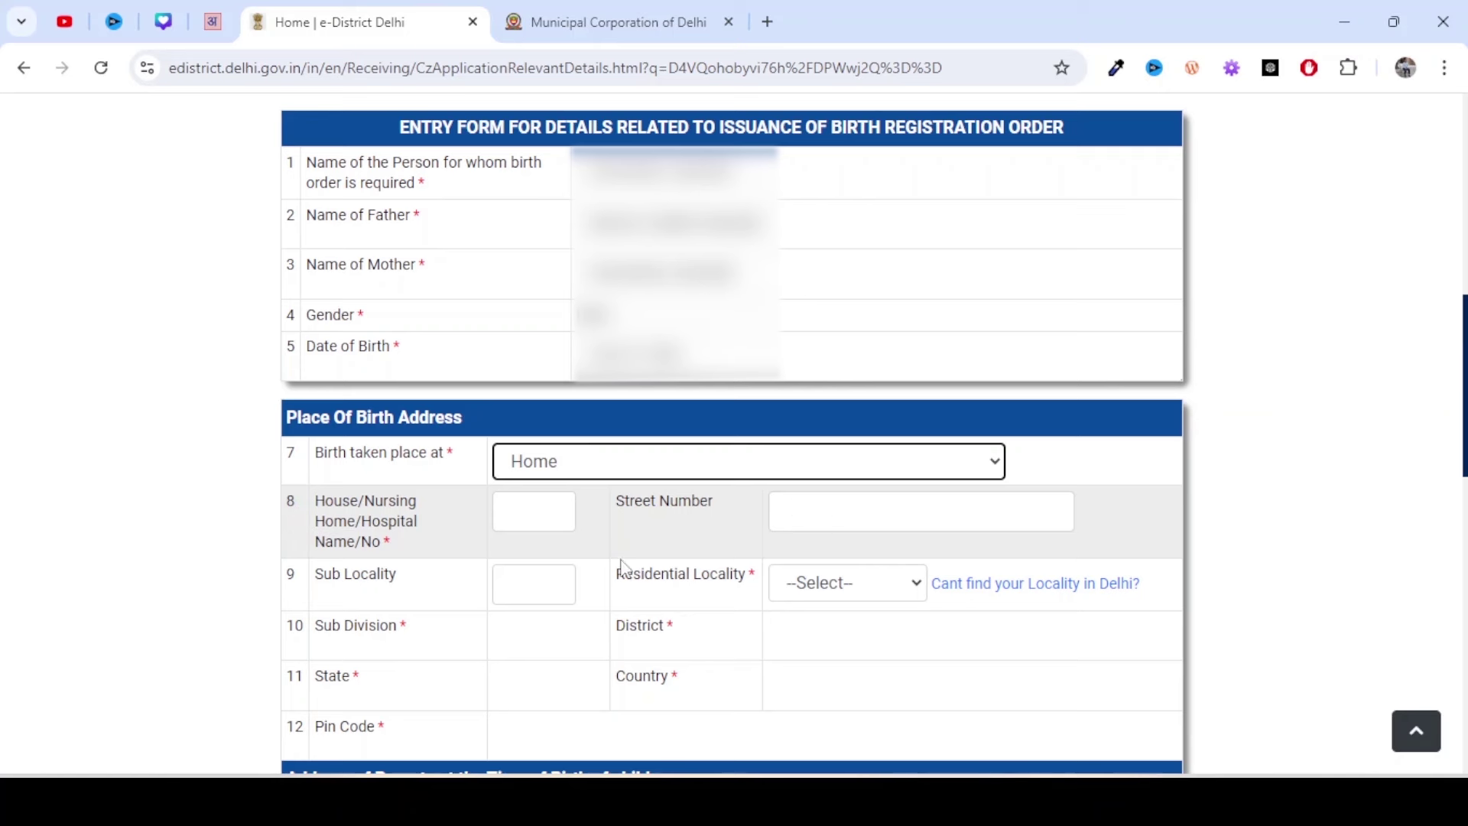
click(862, 583)
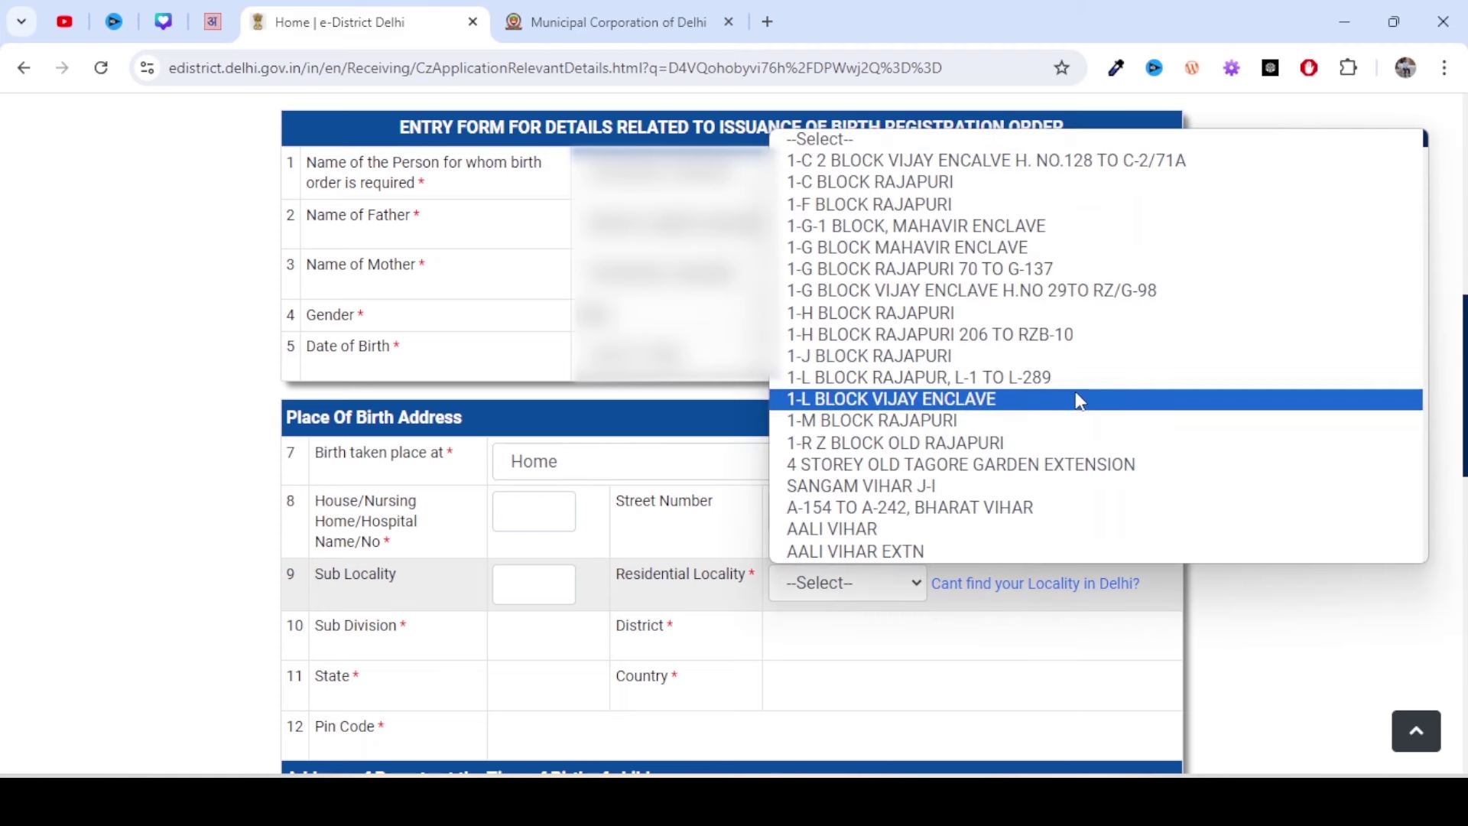
key(Down)
key(Down)
key(Down)
key(Down)
key(Down)
key(Down)
key(Down)
key(Down)
key(Down)
key(Down)
key(Down)
key(Down)
key(Down)
key(Down)
key(Down)
key(Down)
key(Down)
key(Down)
key(Down)
key(Down)
key(Down)
key(Down)
key(Down)
key(Down)
key(Down)
key(Down)
key(Down)
key(Down)
key(Down)
key(Down)
key(Down)
key(Down)
key(Down)
key(Down)
key(Down)
key(Down)
key(Down)
key(Down)
key(Down)
key(Down)
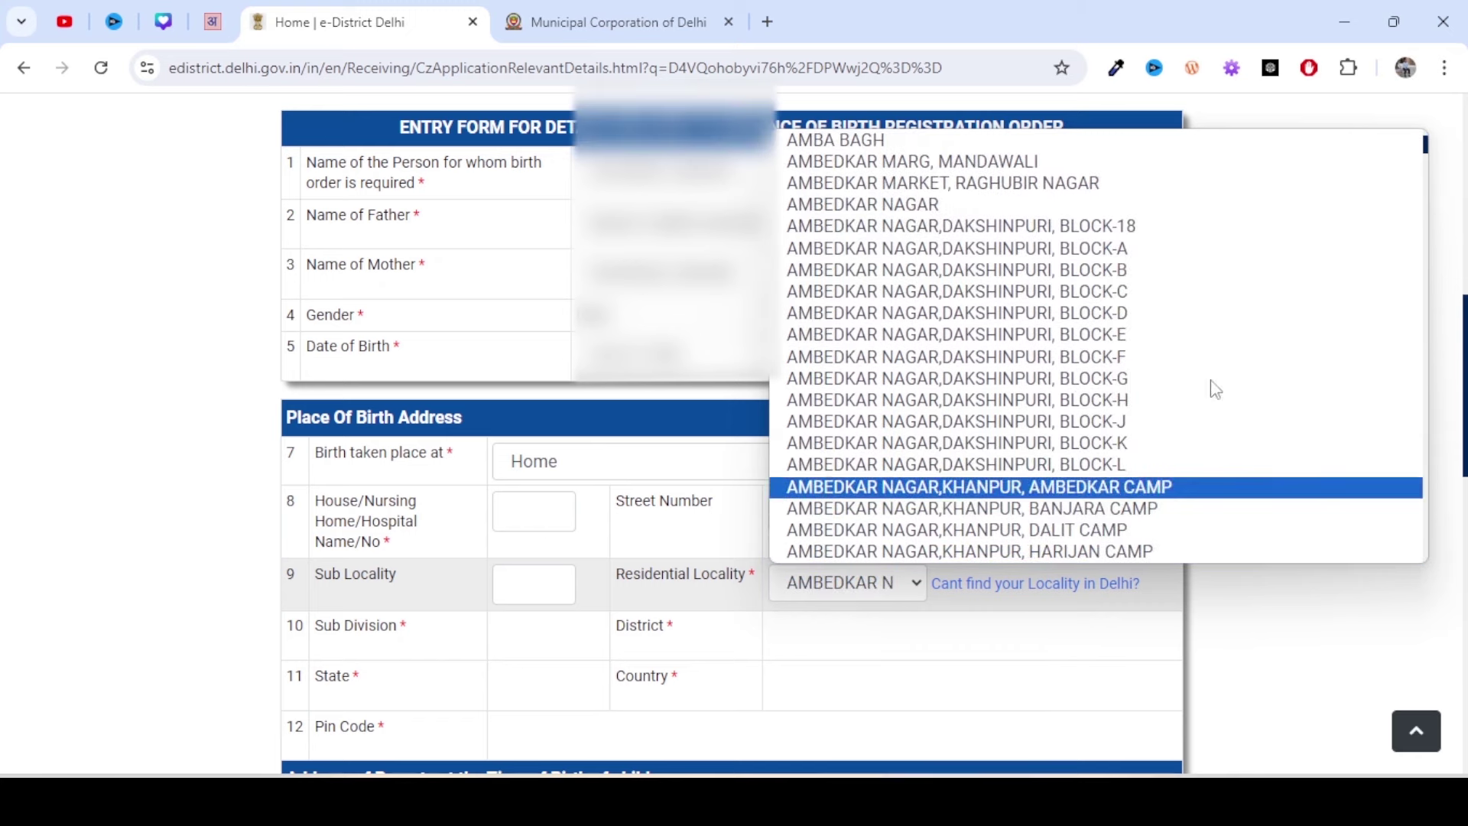
click(1312, 632)
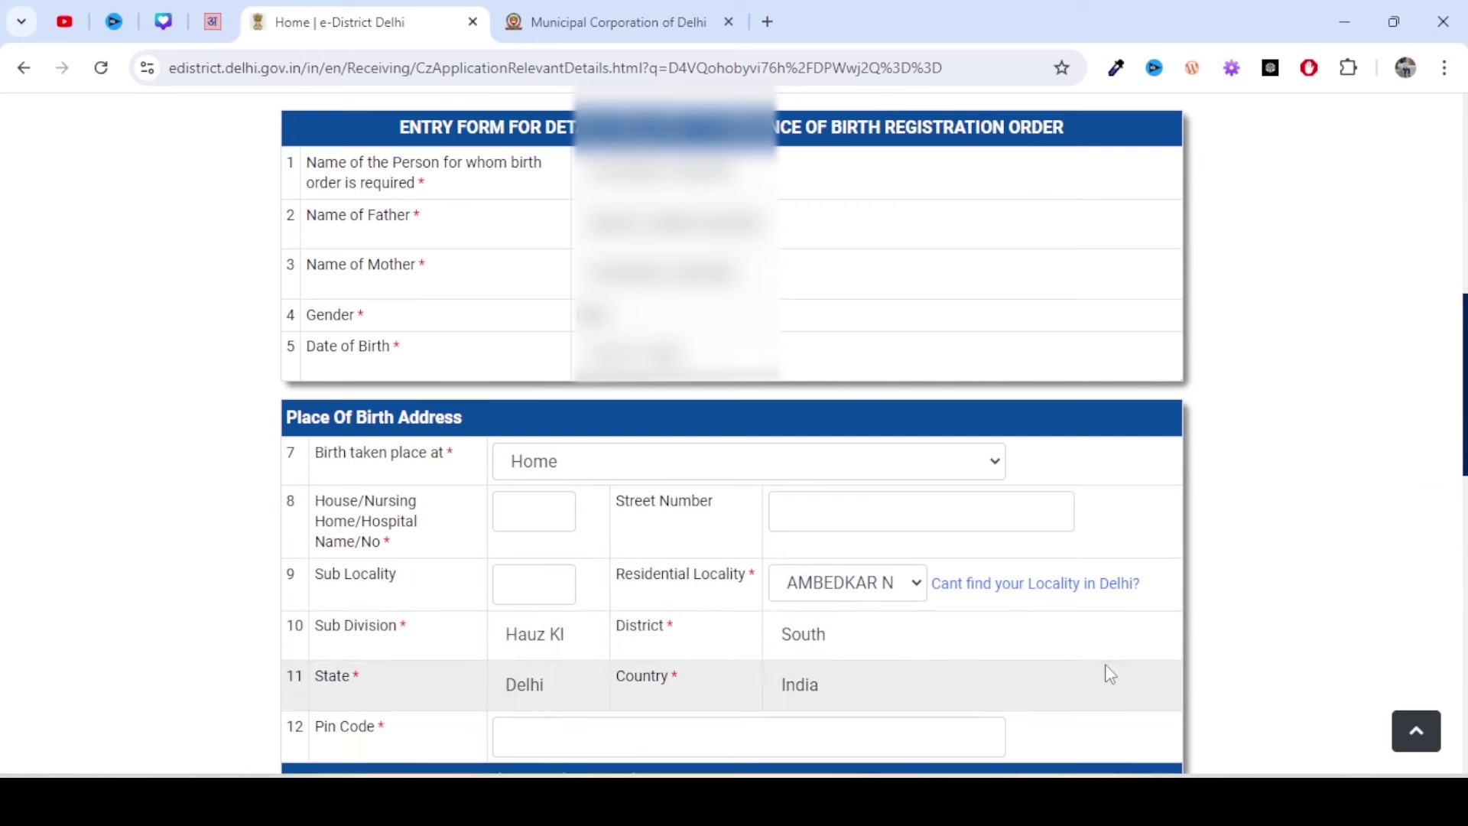
Check the parents' address and reason for non-registration fields, including the residential locality choices, and continue to the supporting documents
scroll(1106, 667, down, 3)
scroll(732, 434, down, 6)
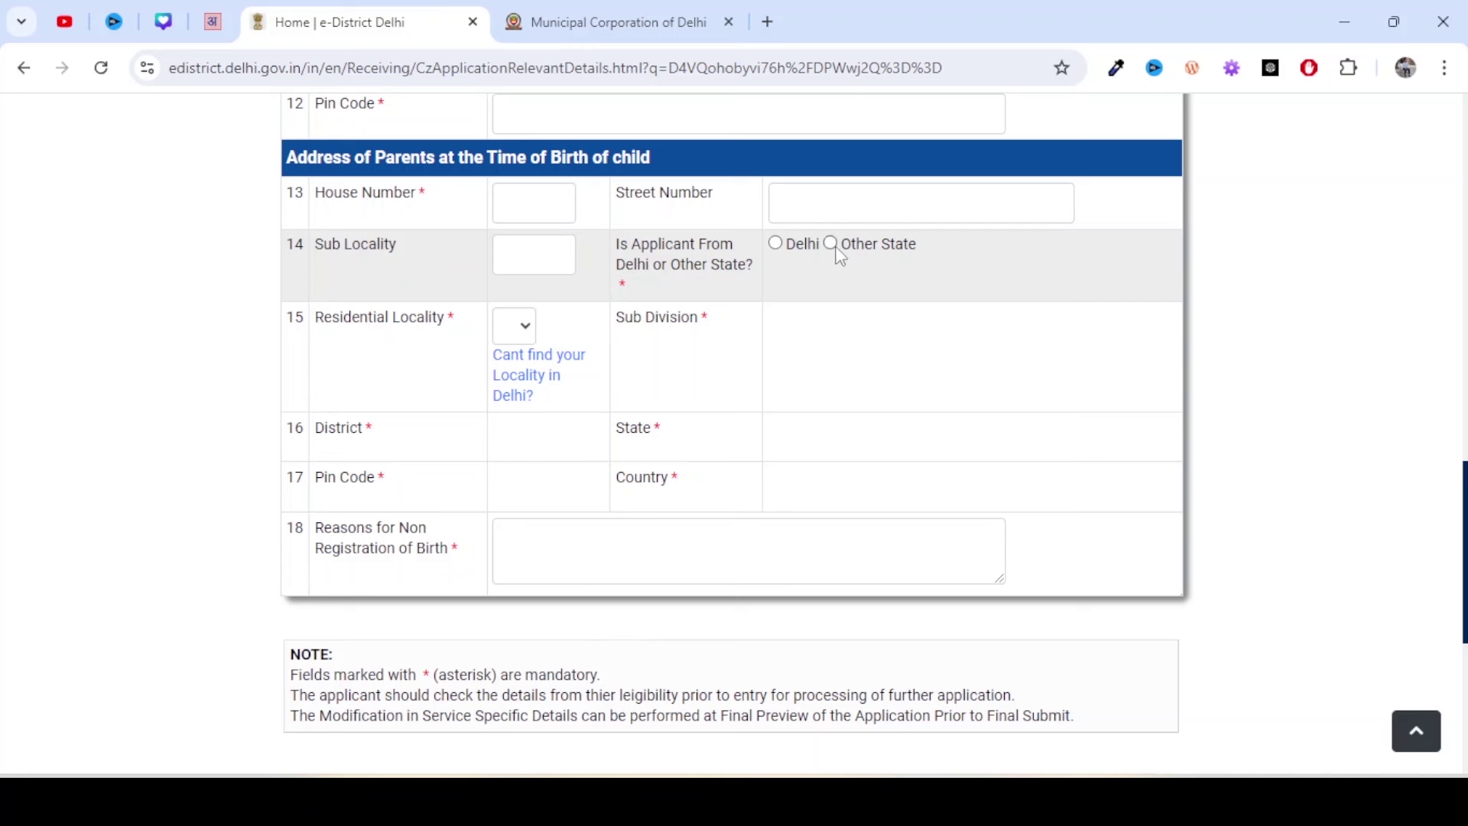
click(520, 326)
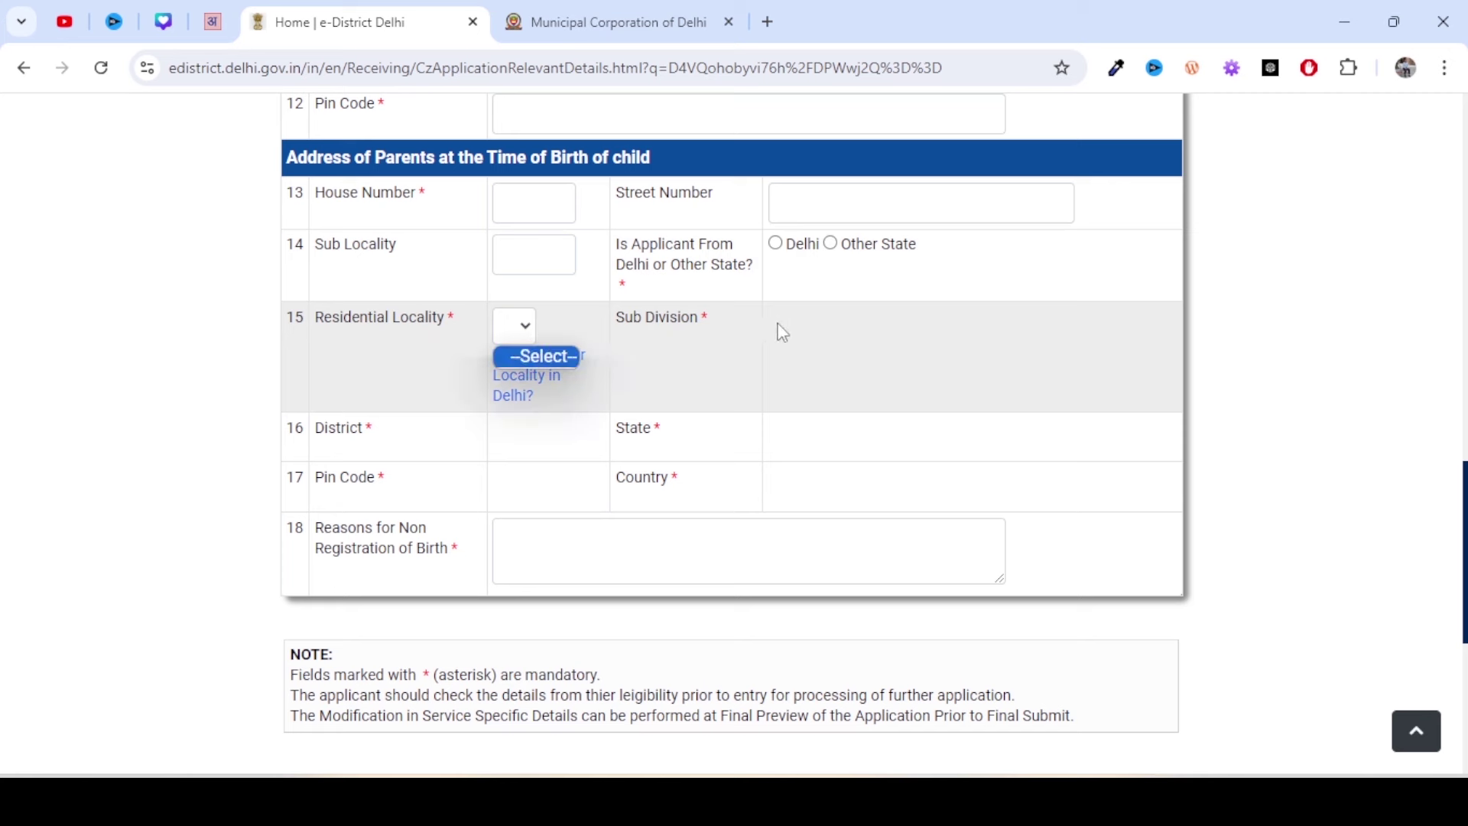
click(651, 323)
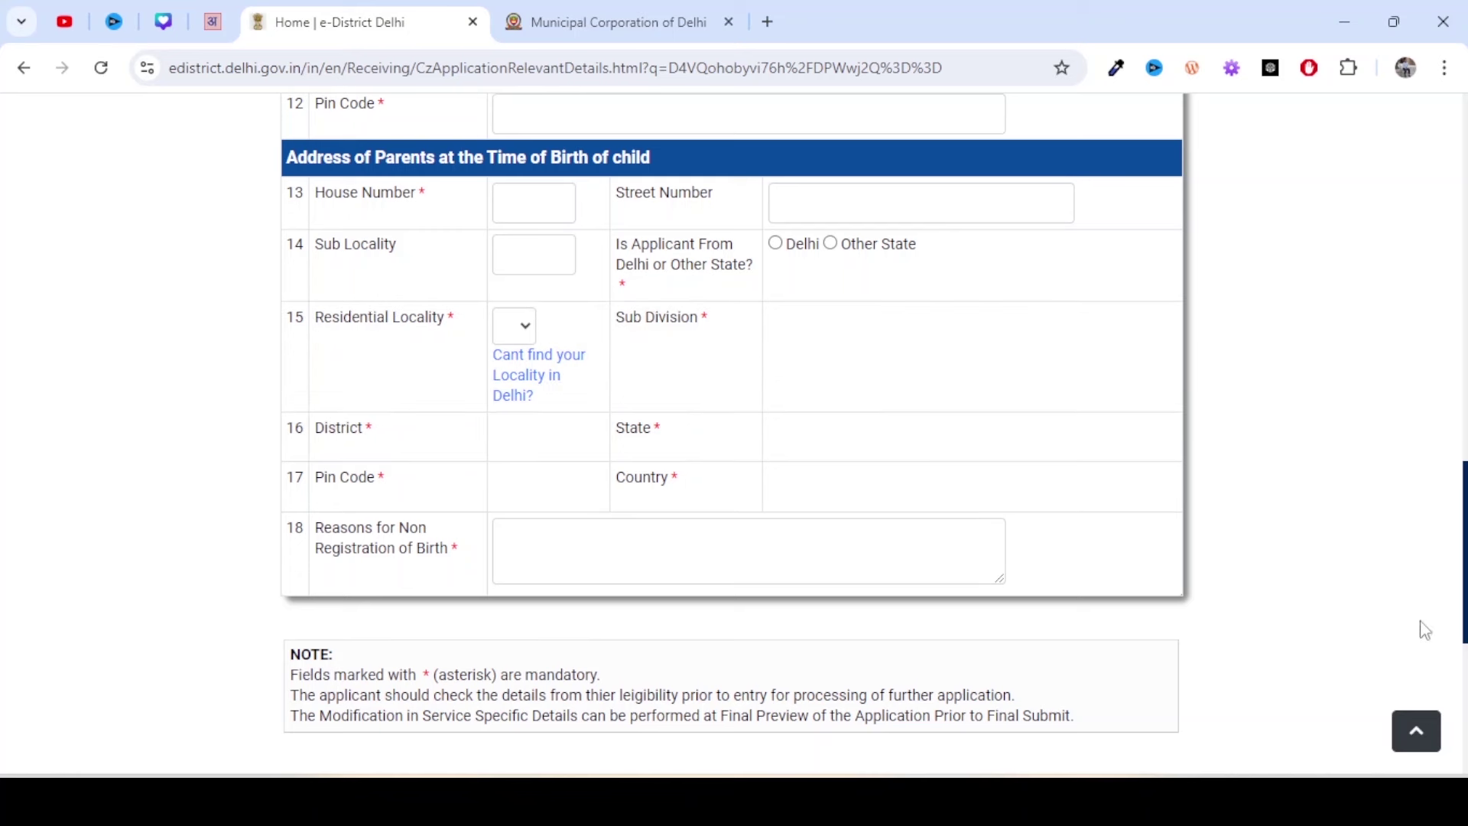
scroll(735, 434, down, 3)
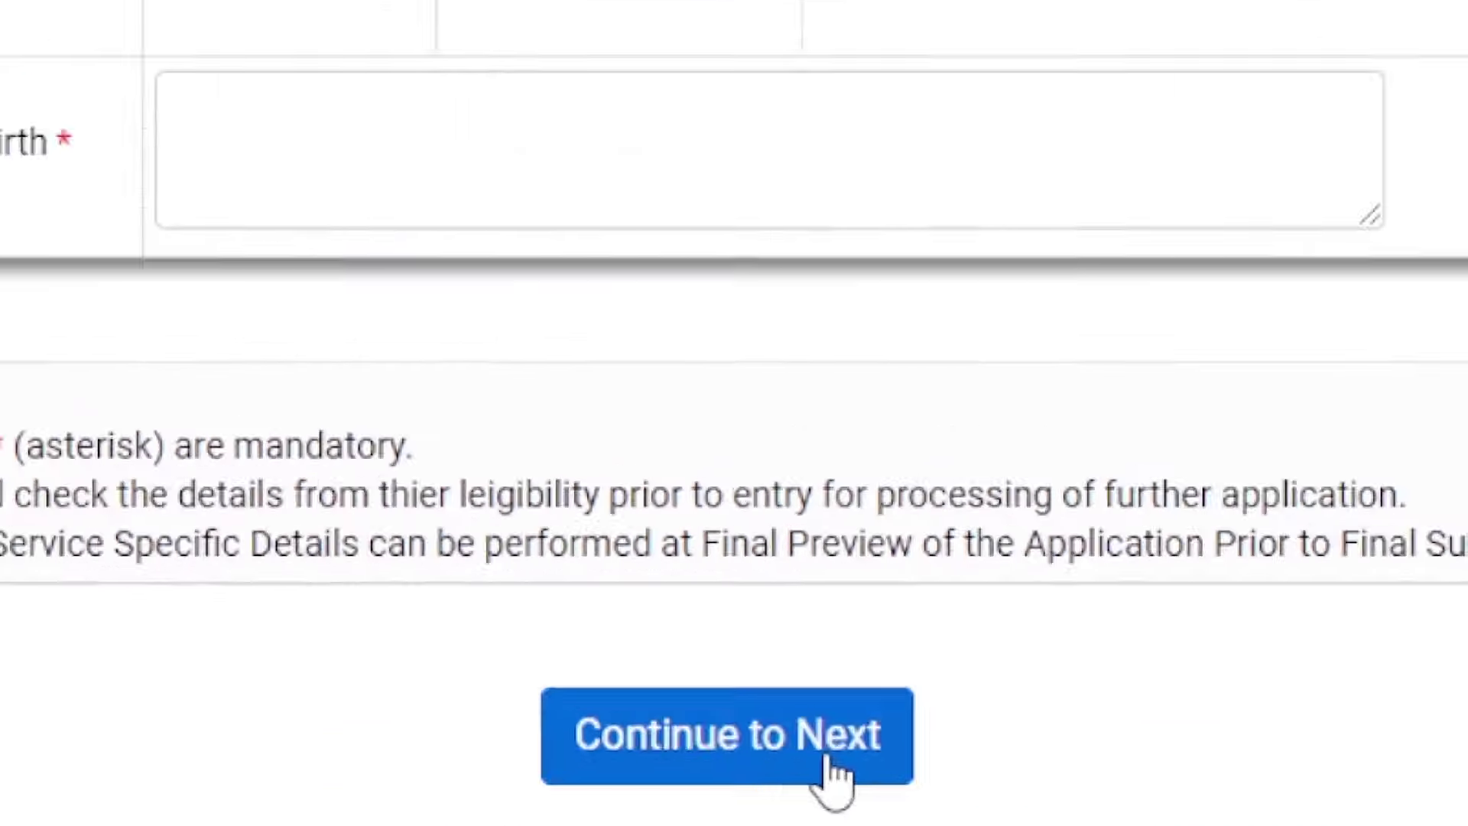
click(775, 567)
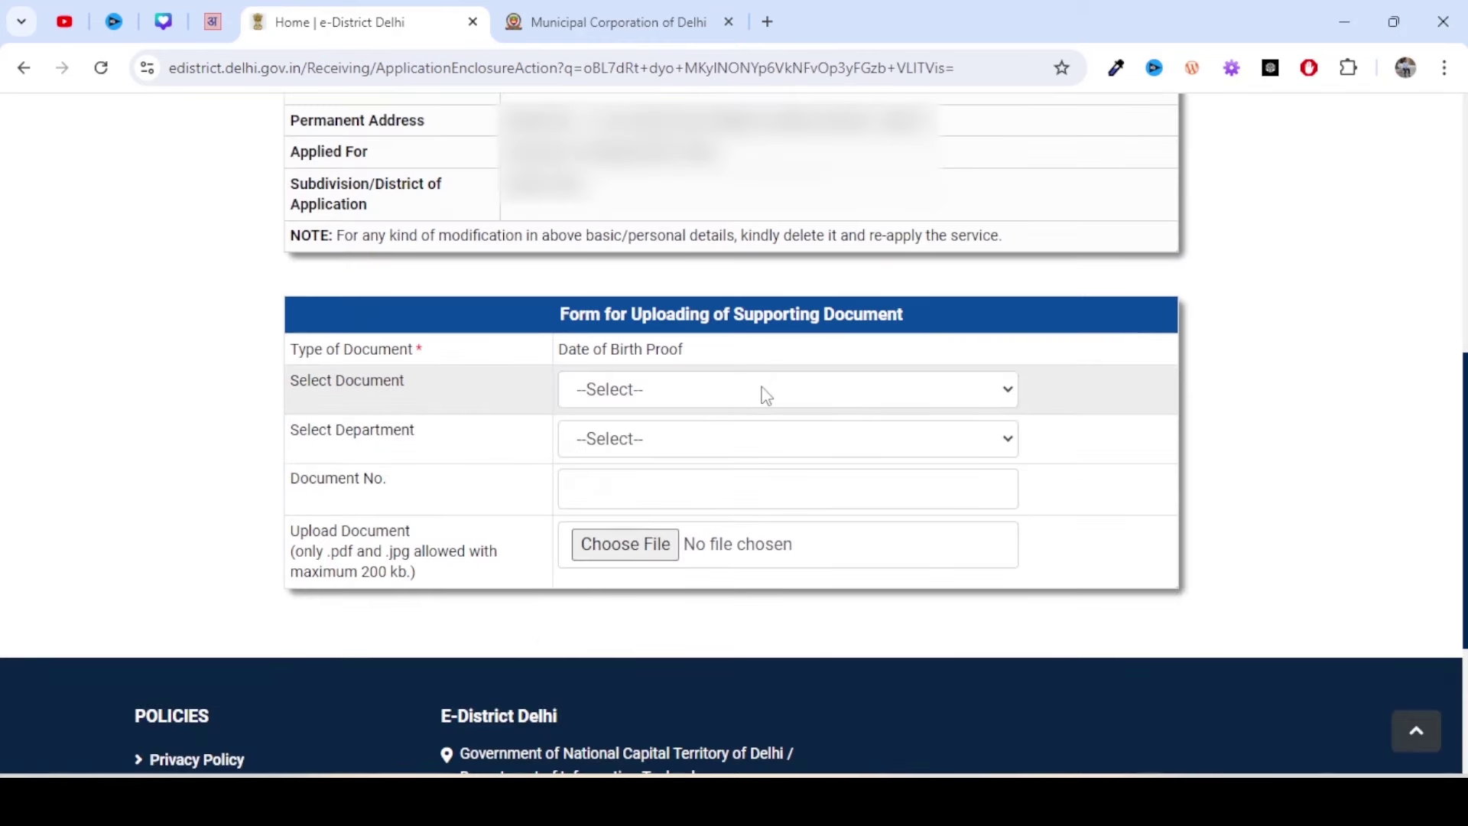
Submit Aadhaar Card (Verified DOB) as the date of birth proof, keeping the existing uploaded document
click(765, 396)
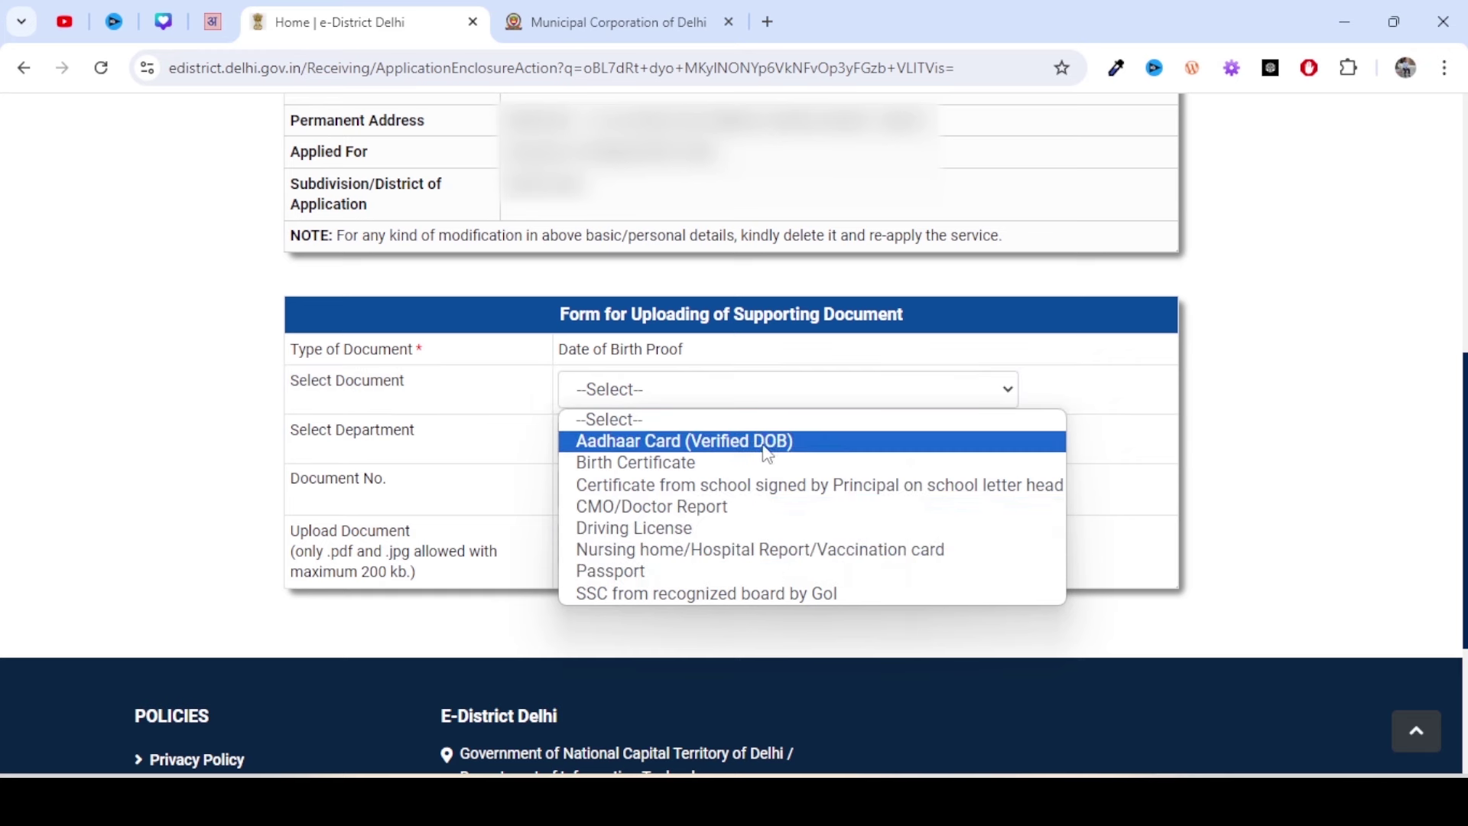
click(1158, 375)
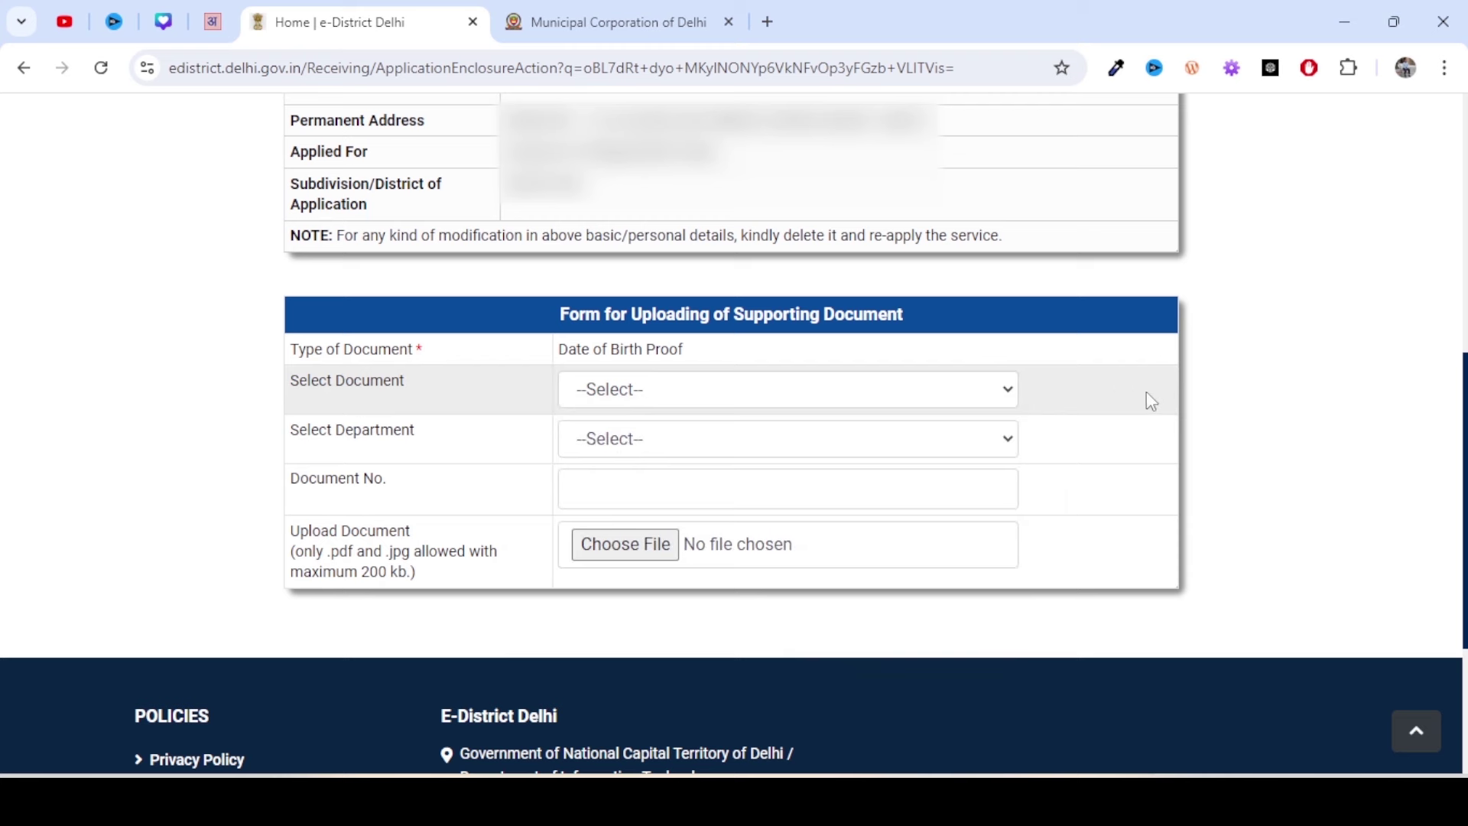
click(946, 433)
click(970, 393)
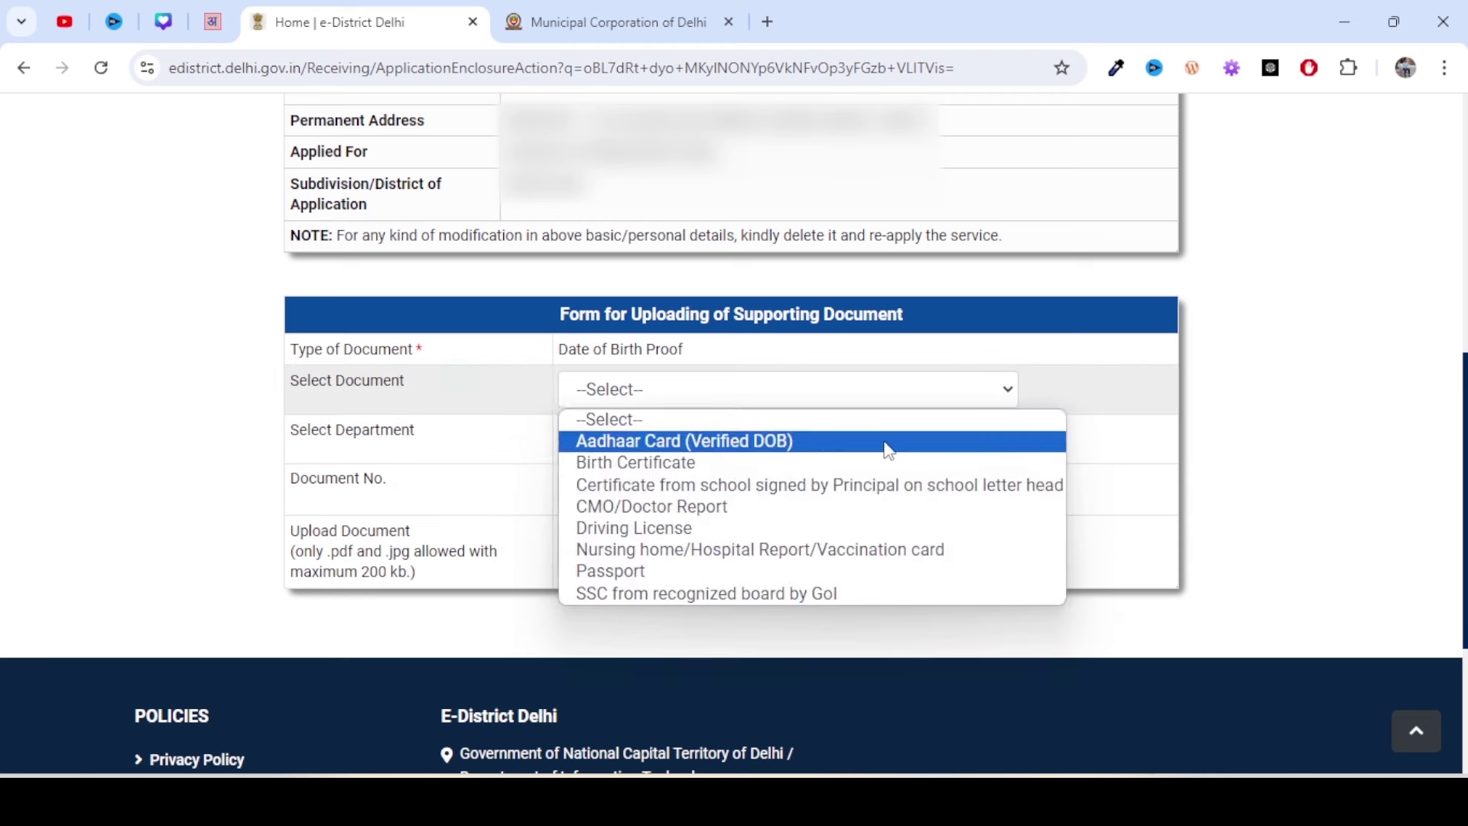
click(906, 442)
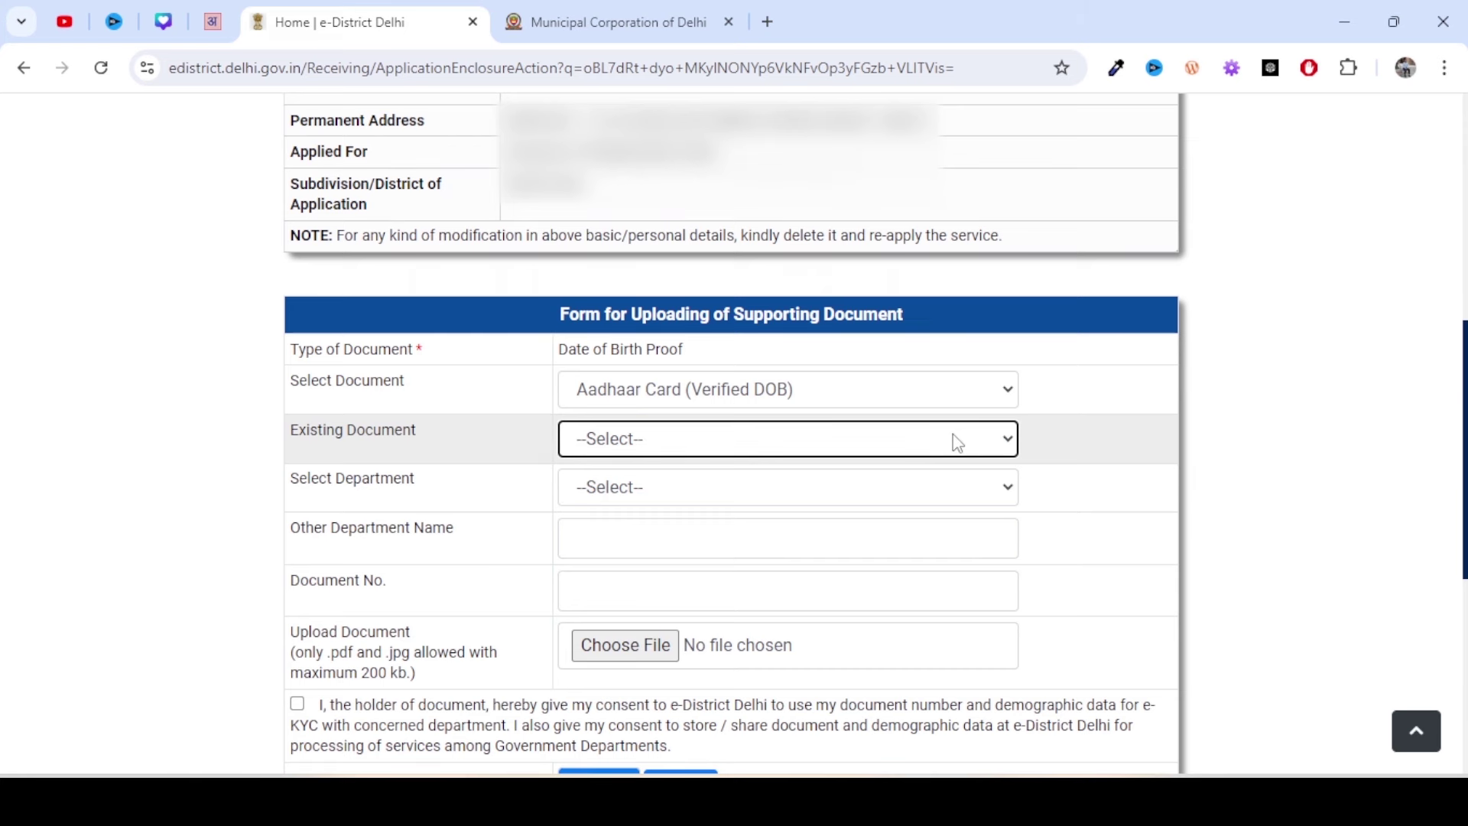
key(Down)
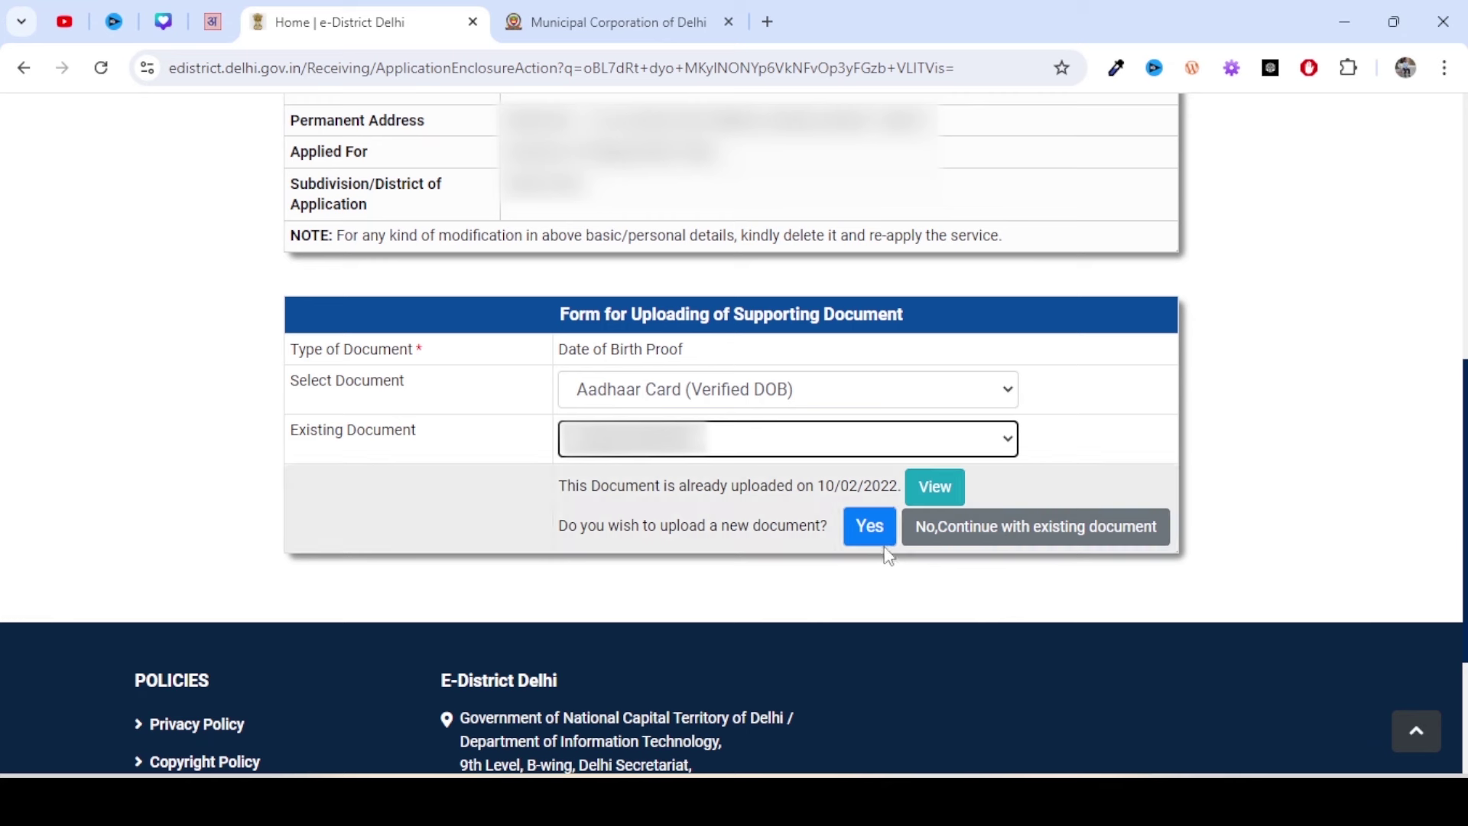
click(1019, 535)
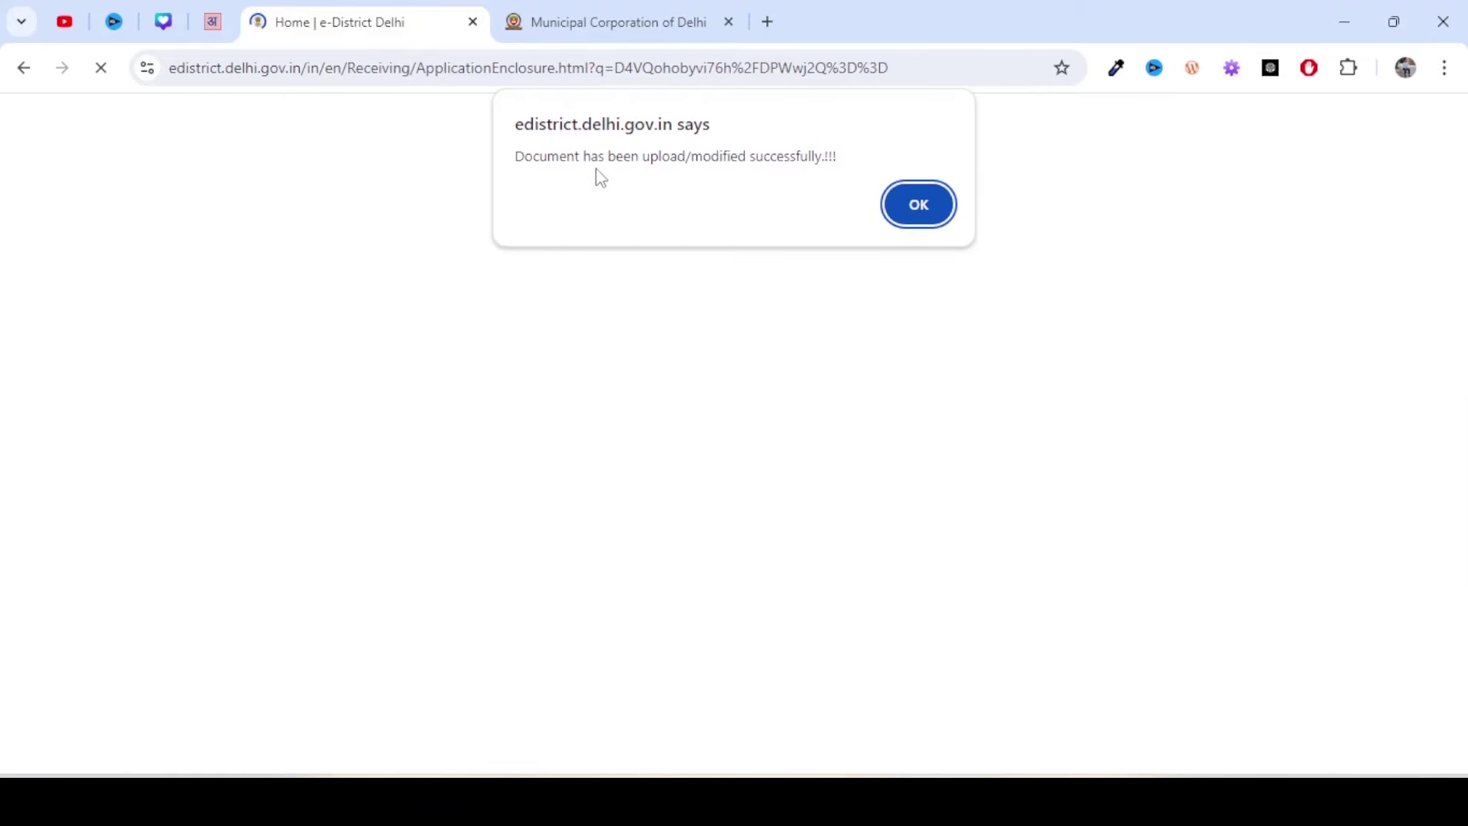
click(918, 217)
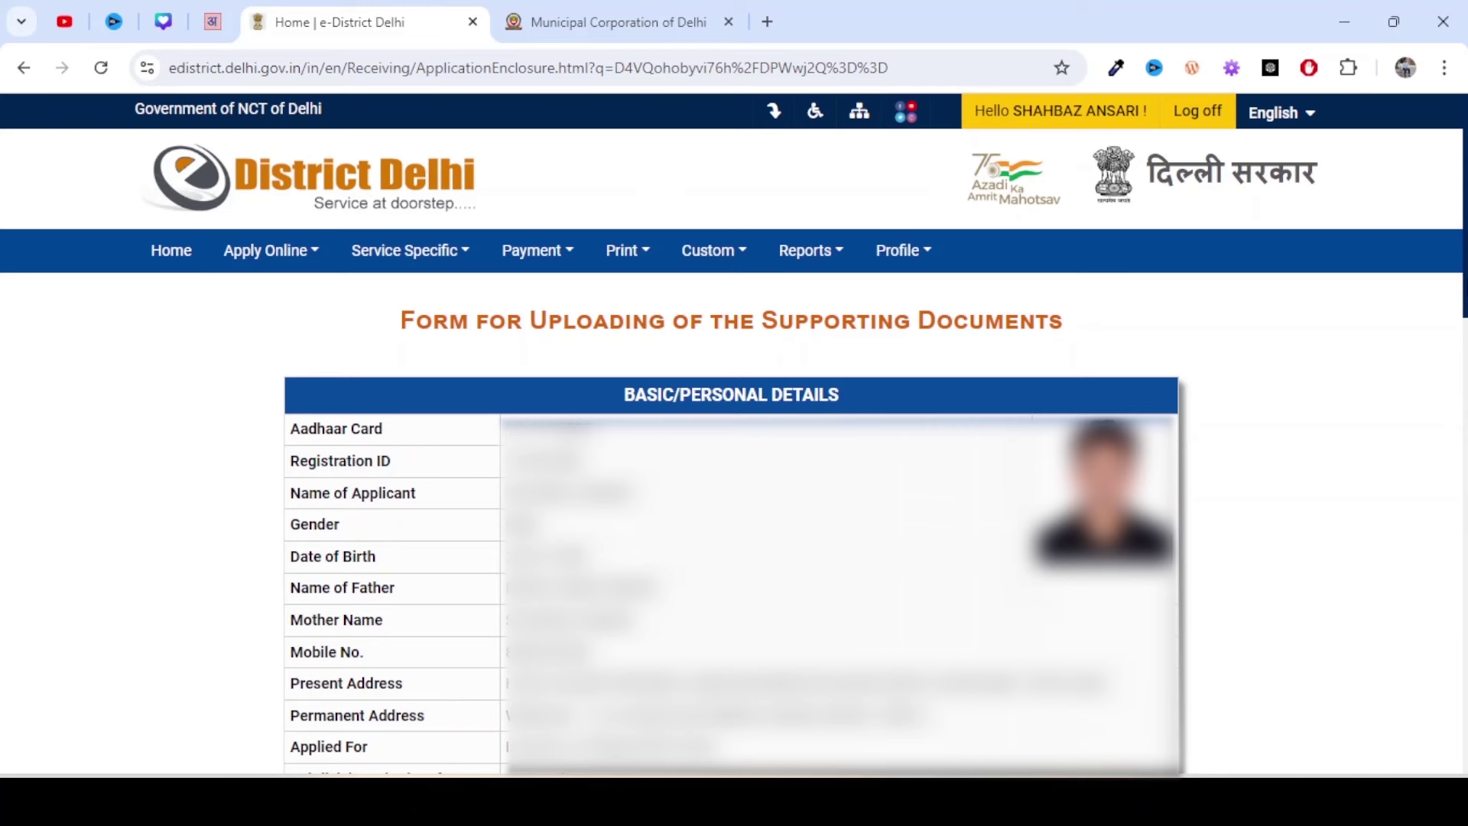
Start the Self Declaration upload with document Self Declaration and department Other, and generate the self declaration form
scroll(921, 323, down, 10)
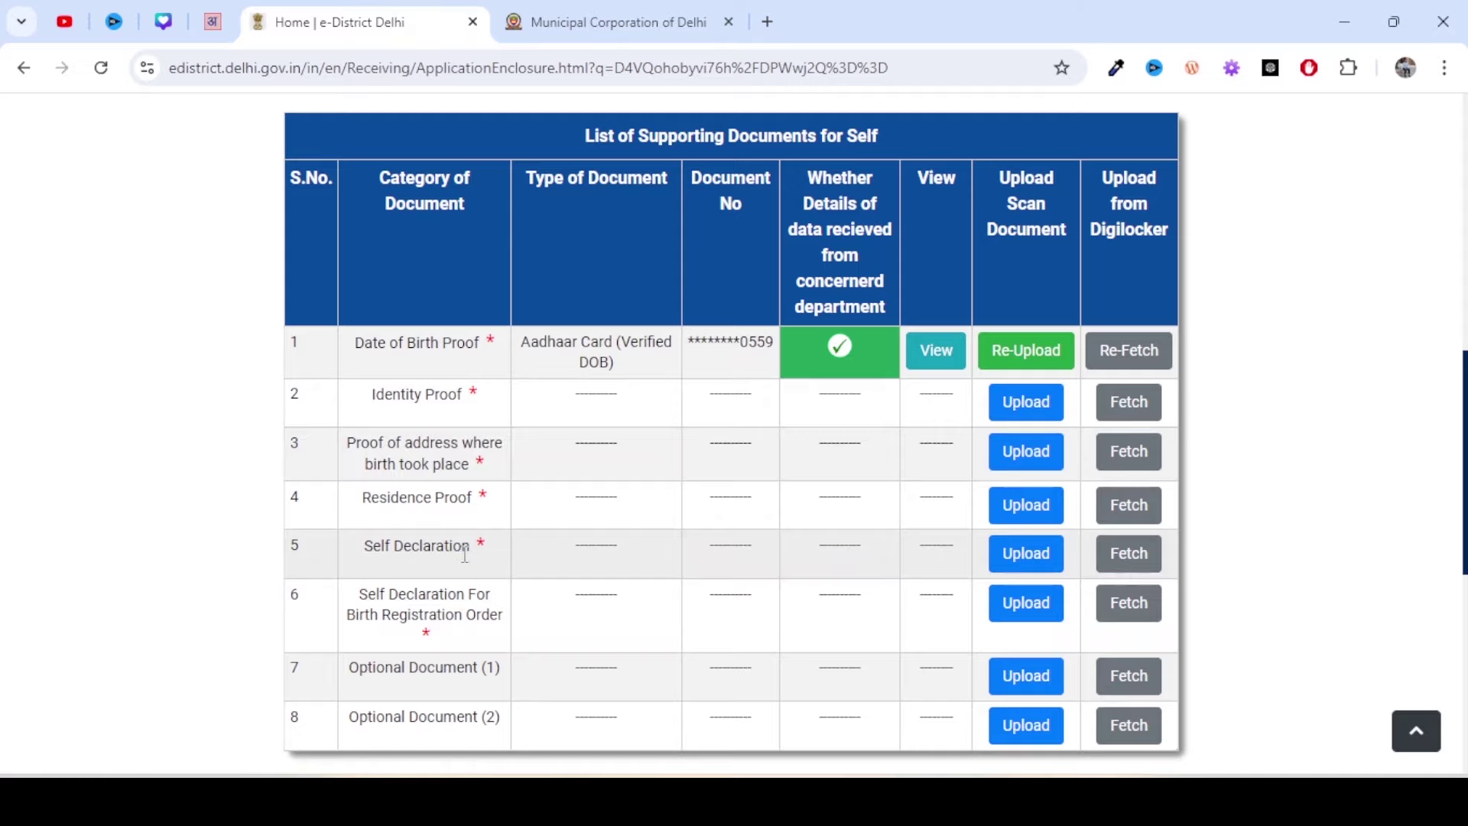
click(1042, 559)
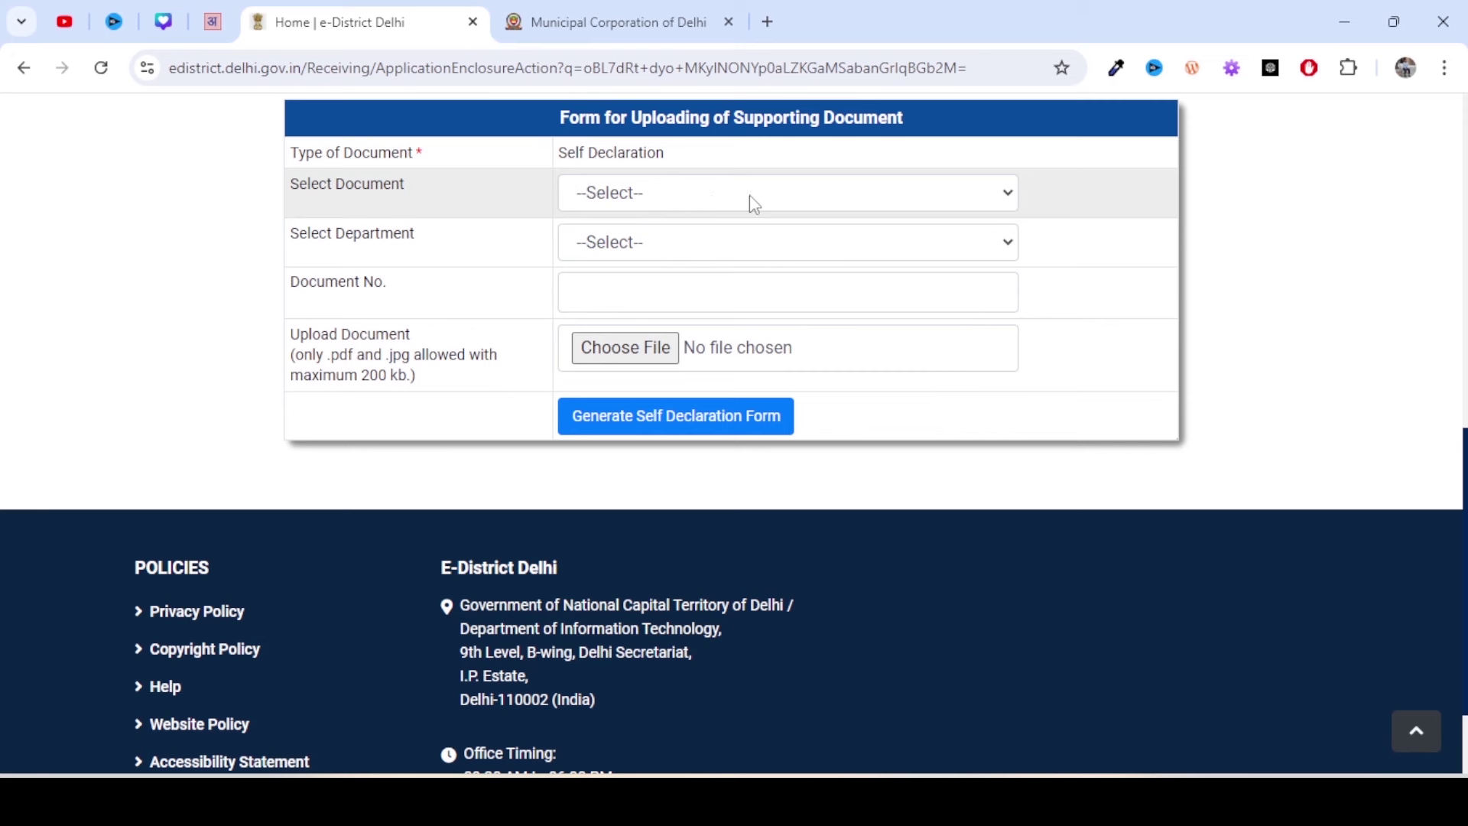
click(775, 200)
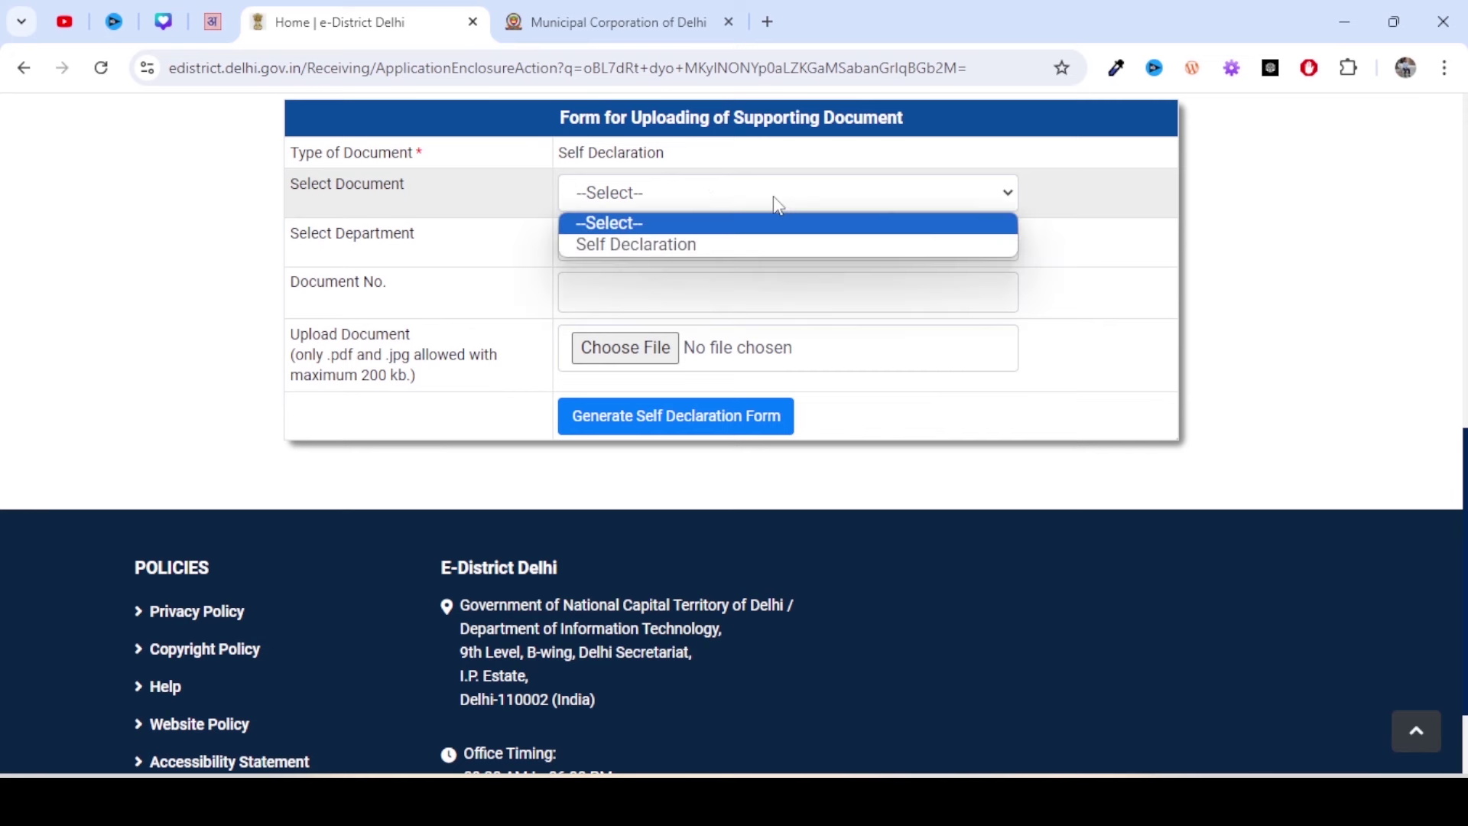
click(723, 246)
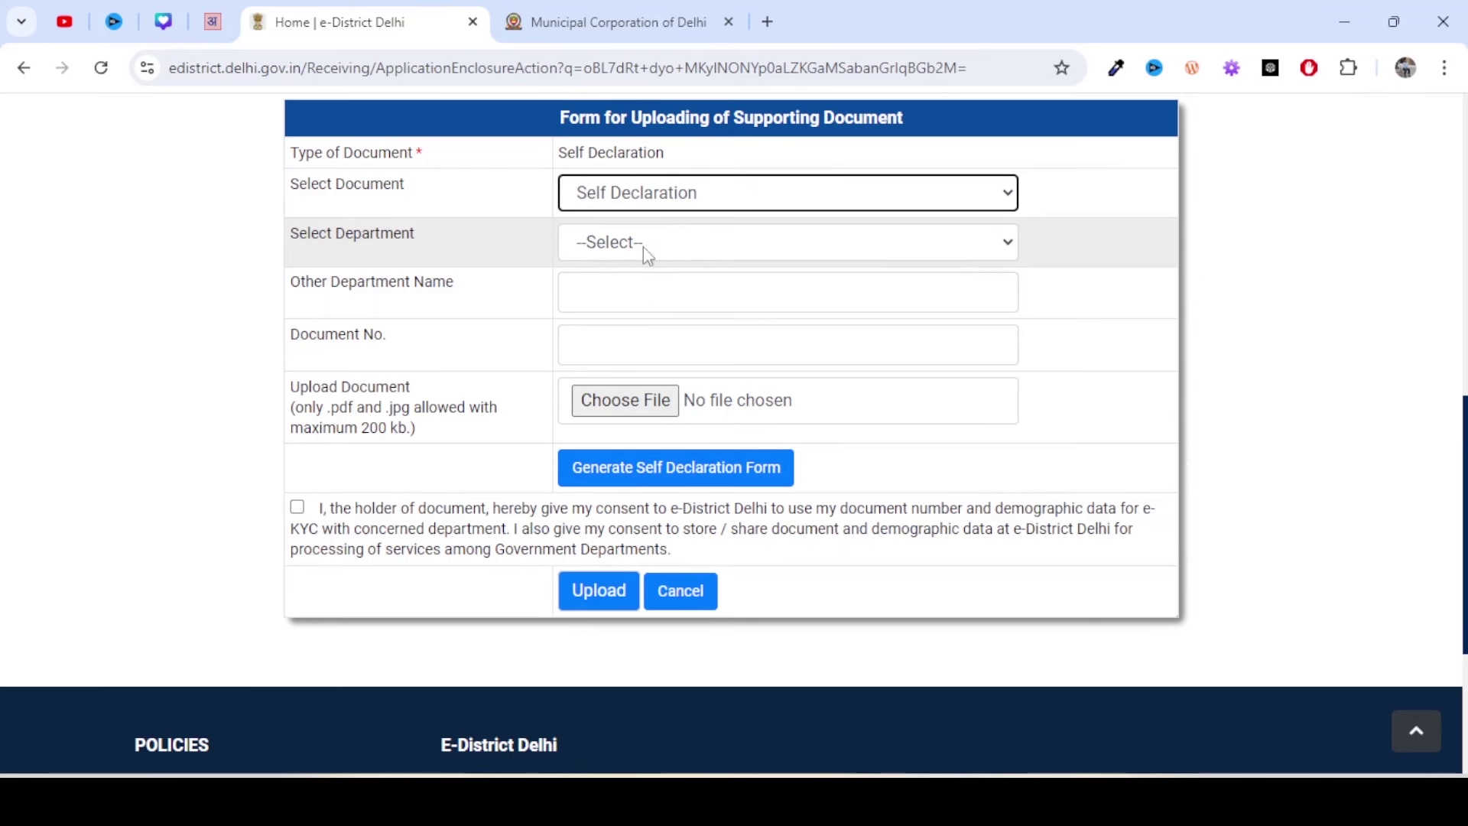
click(741, 242)
click(709, 296)
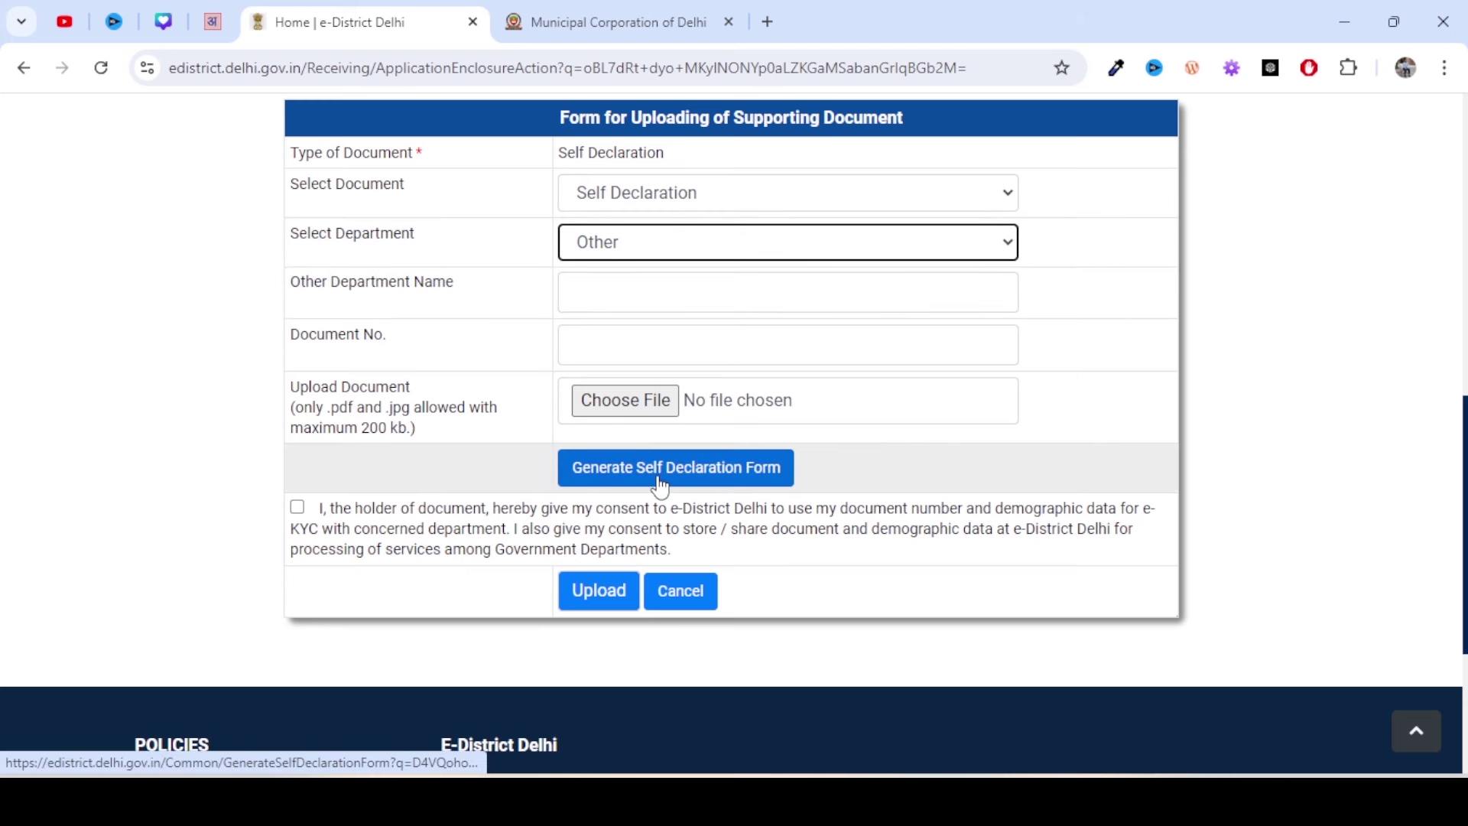
click(746, 485)
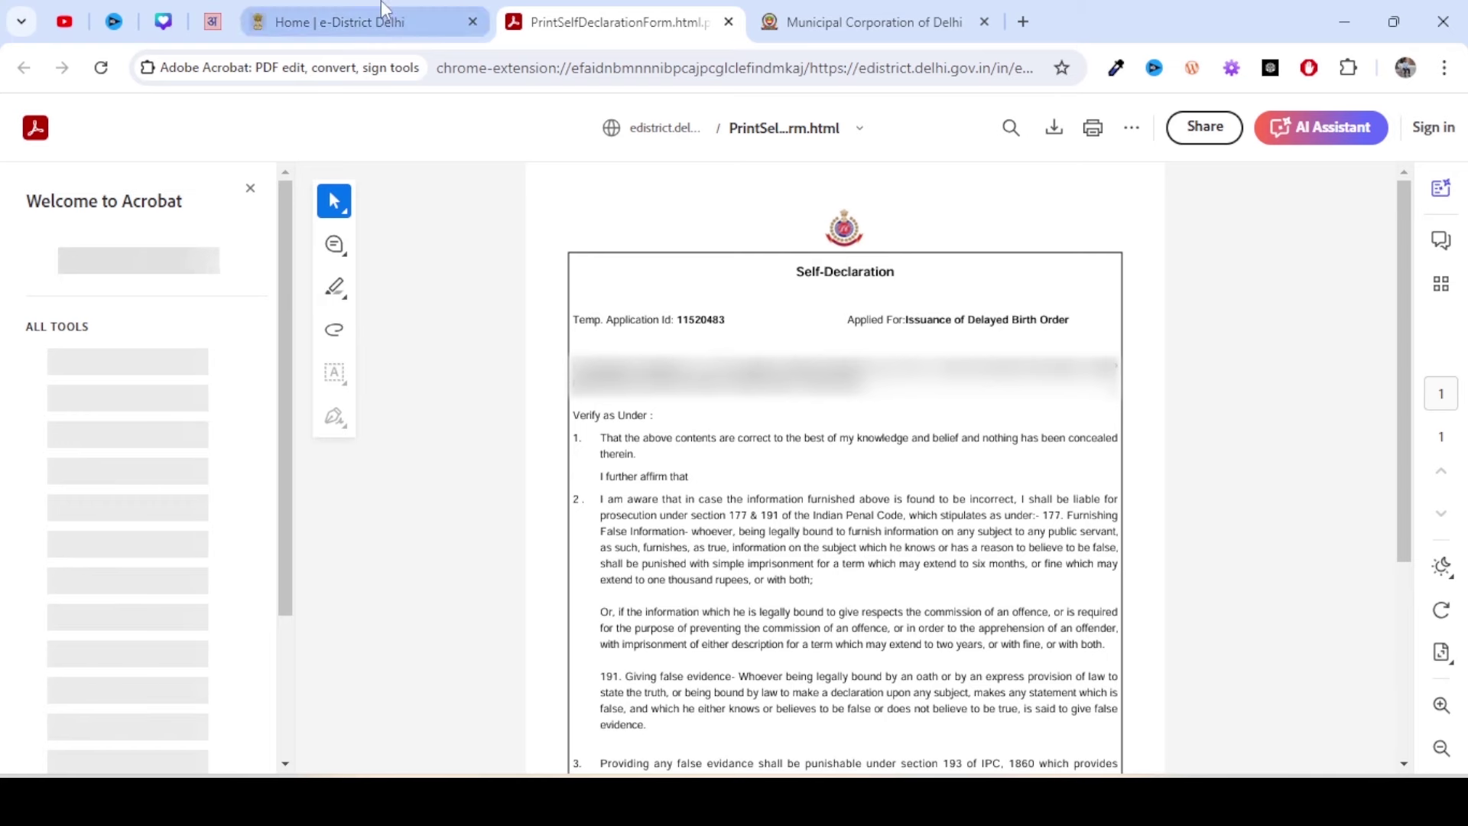
Read the generated self declaration down to its signature section and return to the list of supporting documents
key(ctrl+shift+Tab)
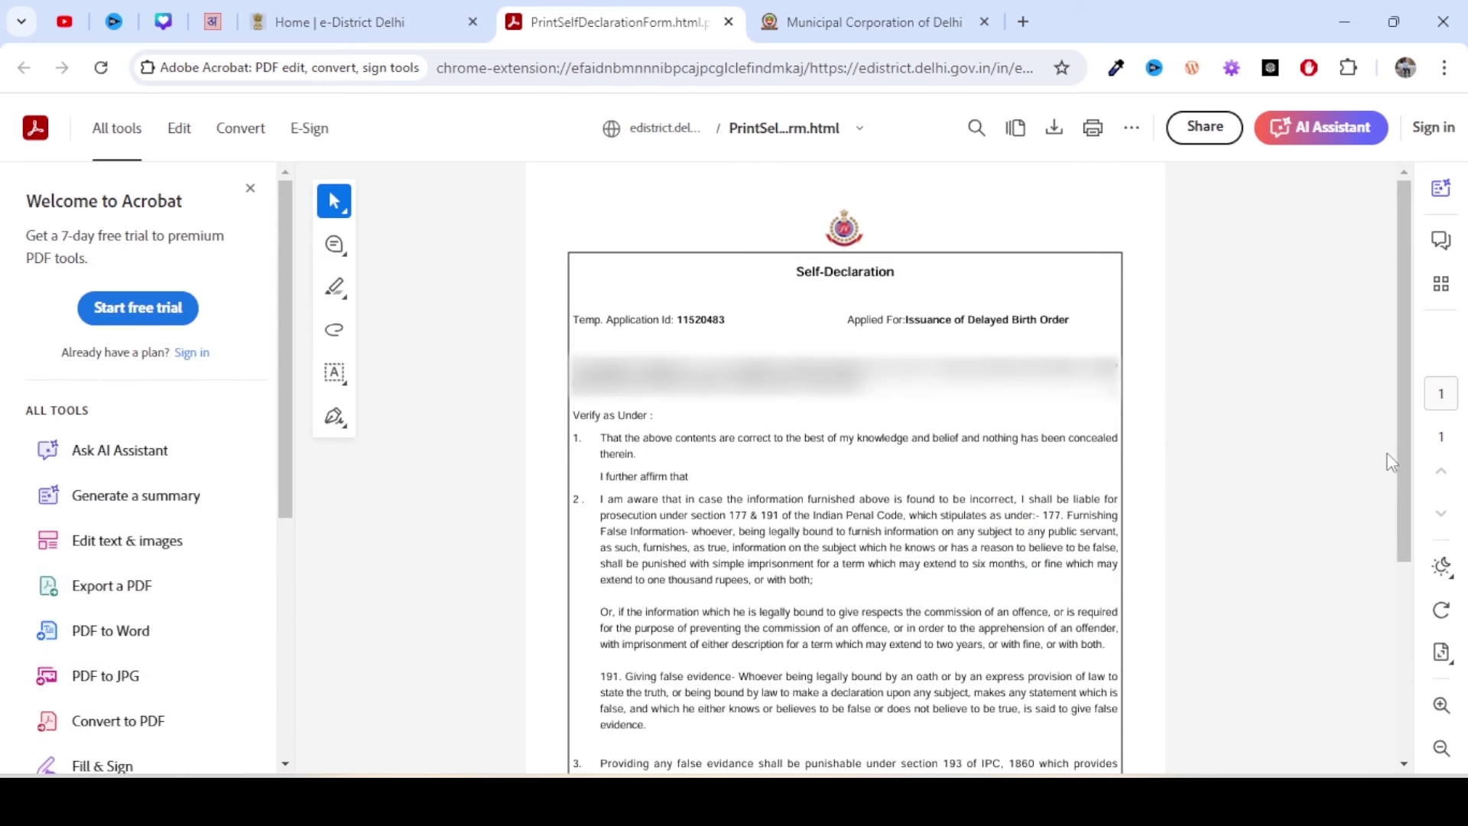
scroll(1386, 456, down, 3)
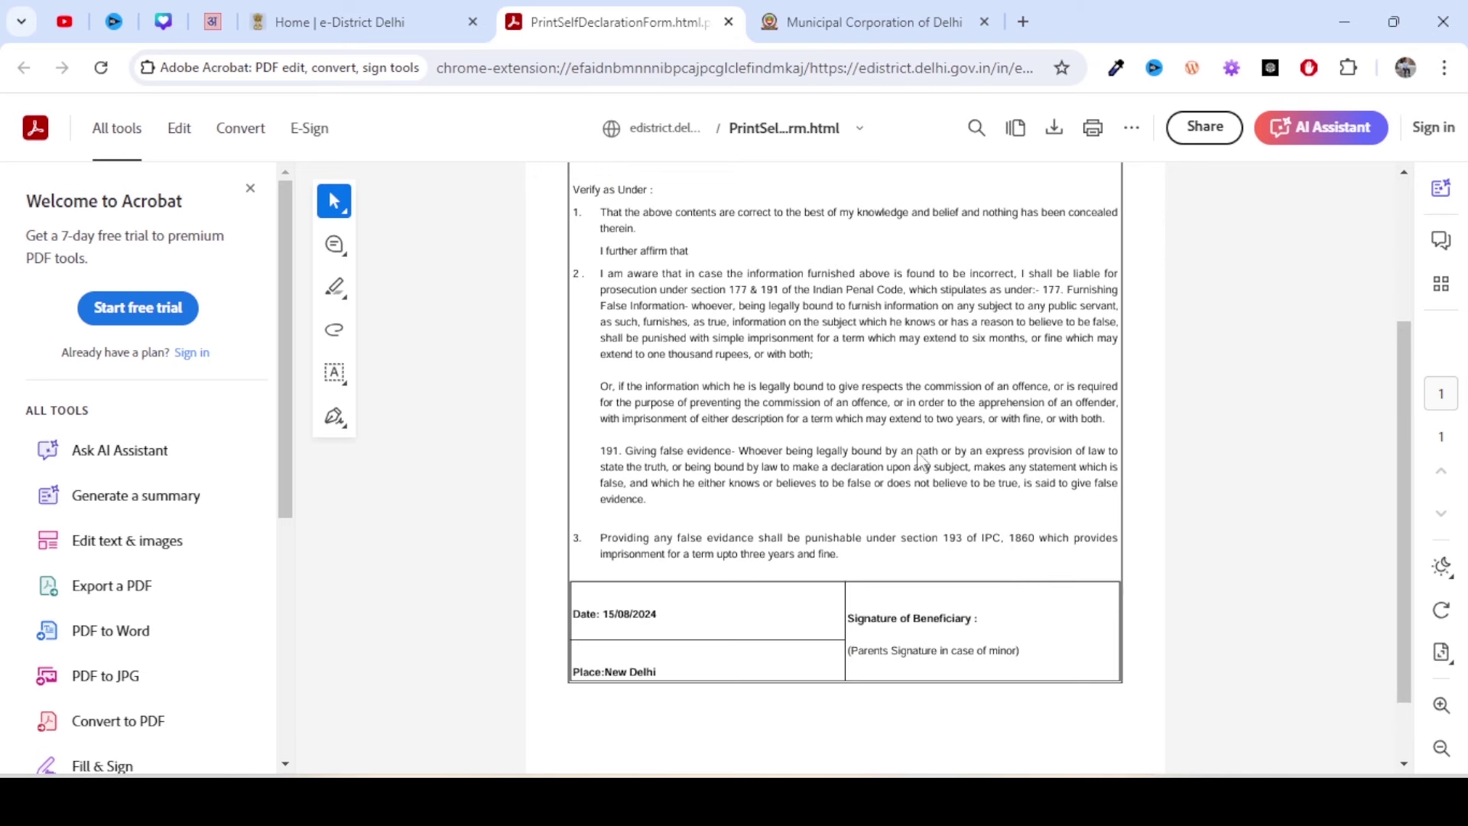
click(352, 22)
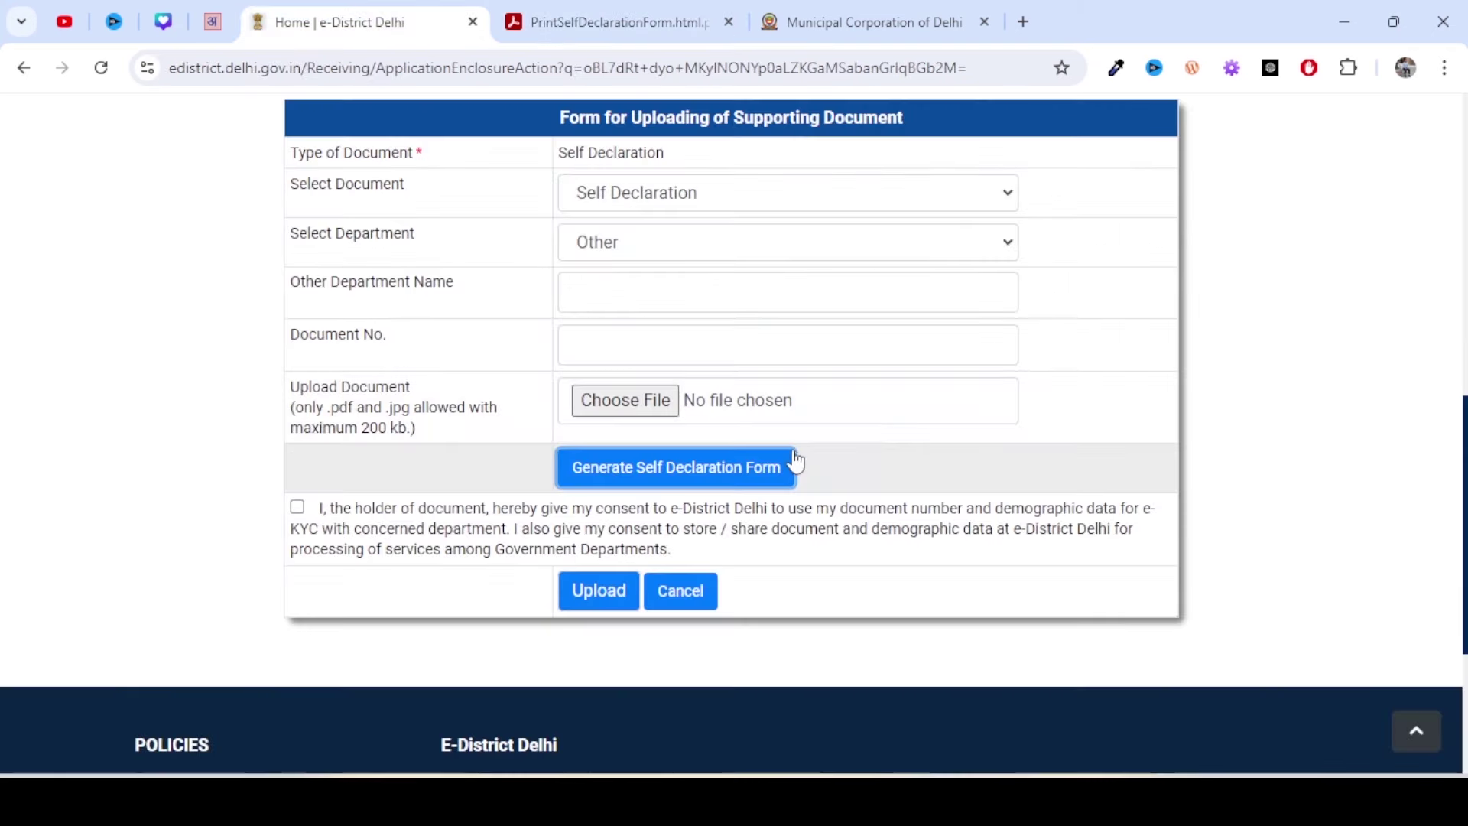
click(672, 398)
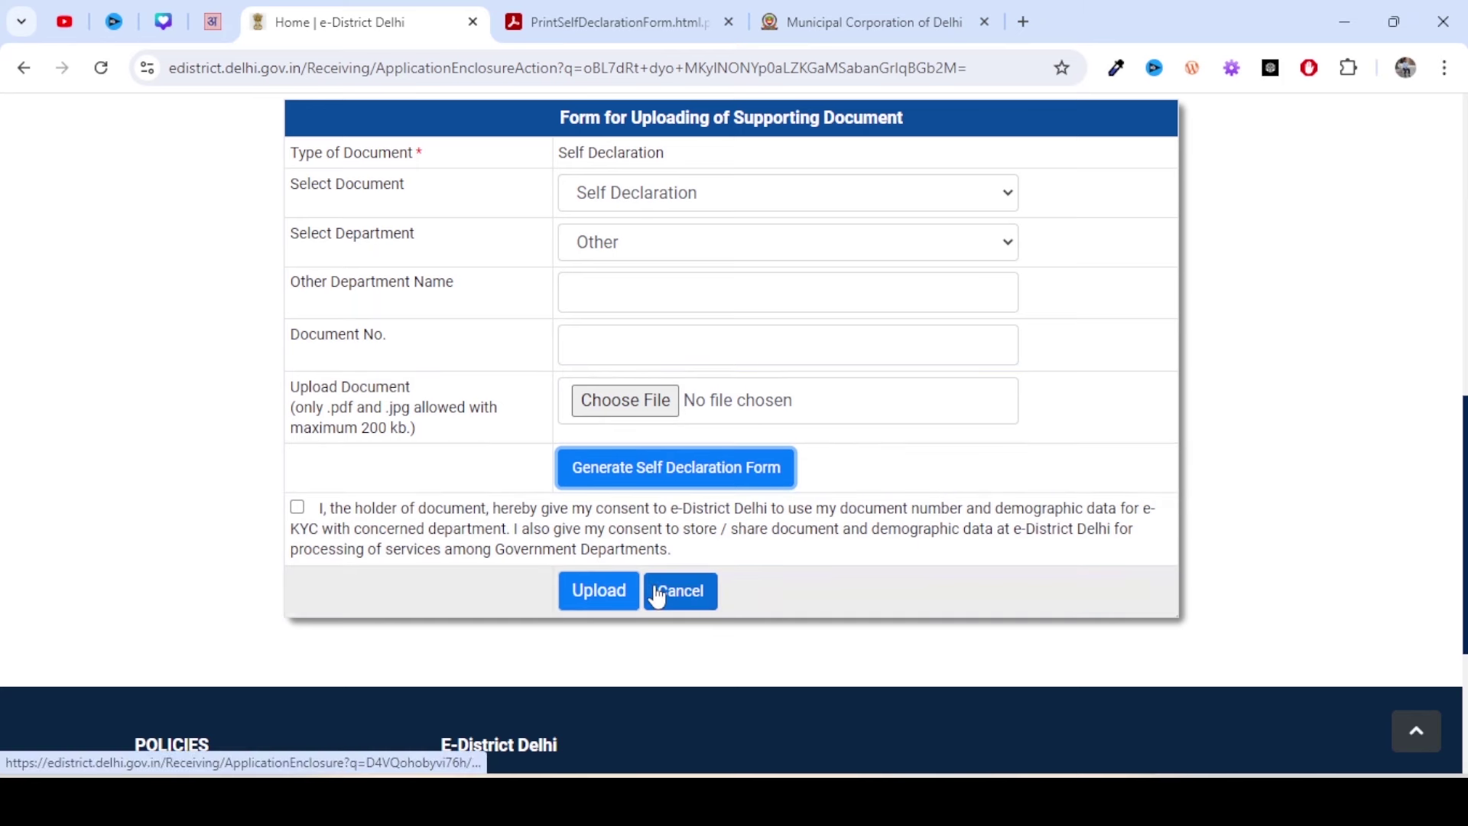
click(720, 593)
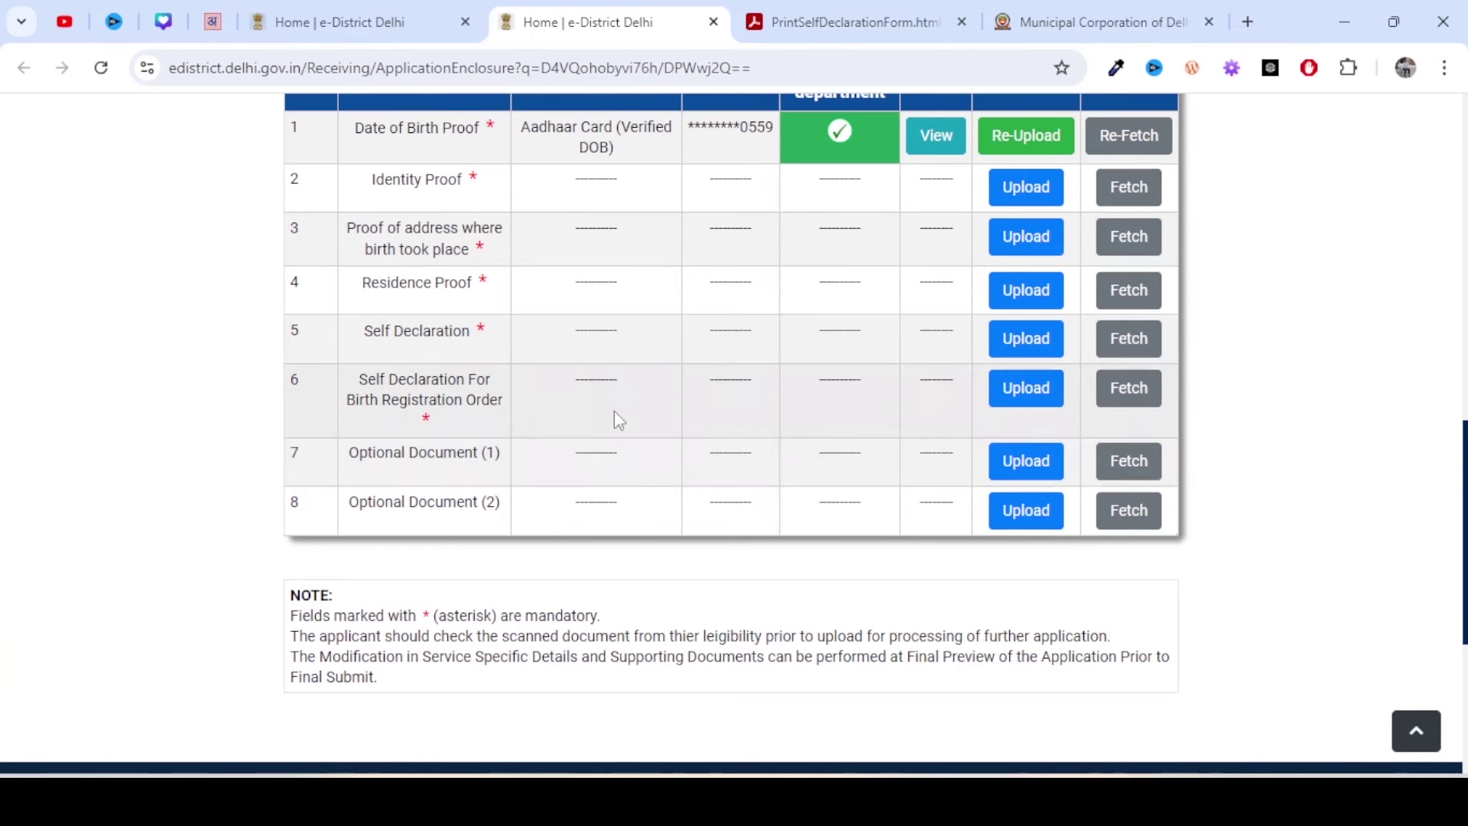
Start the Self Declaration For Birth Registration Order upload, choose that document type and open its blank form
click(1026, 389)
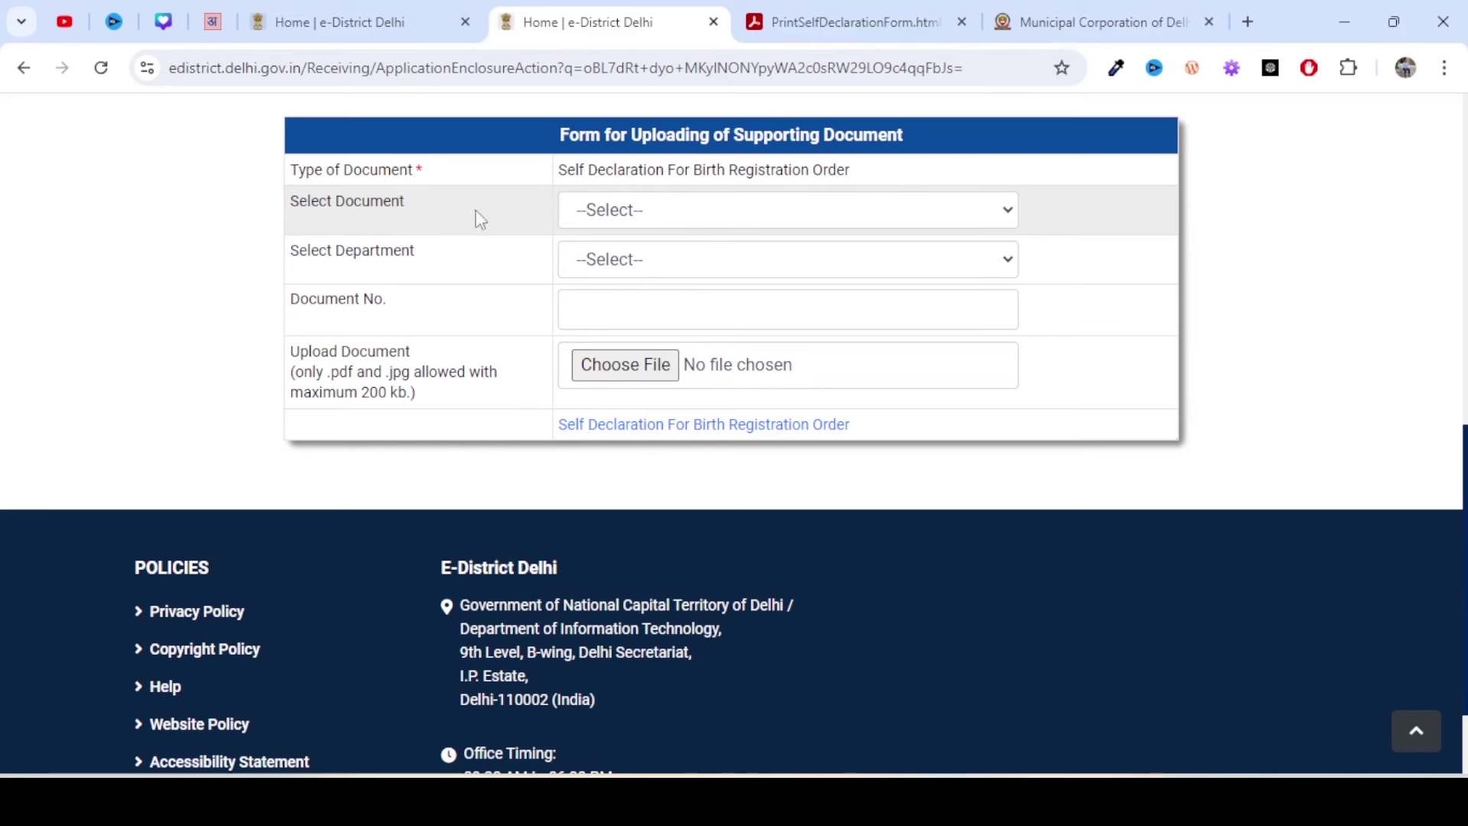
click(689, 216)
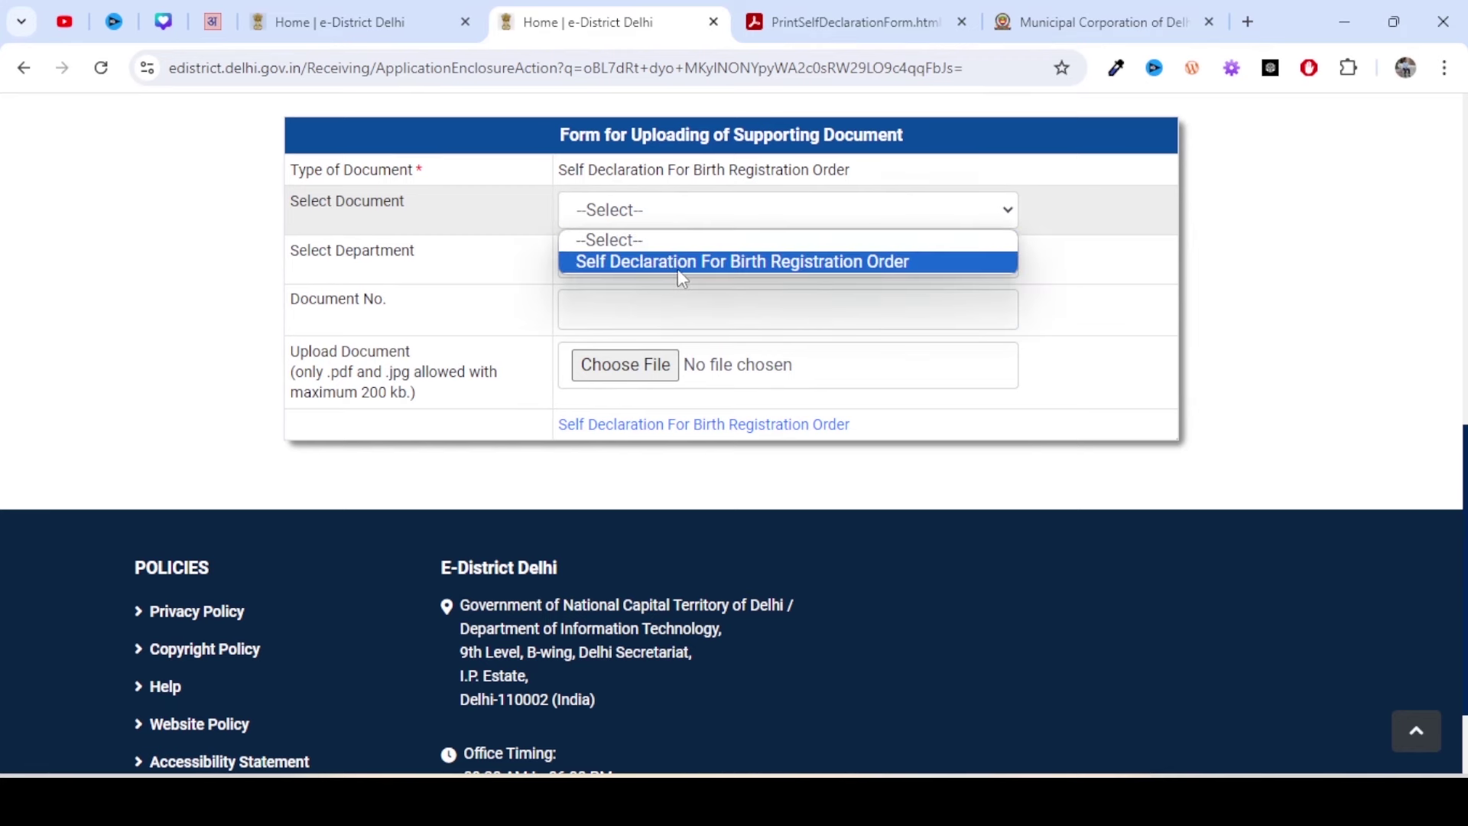
click(825, 263)
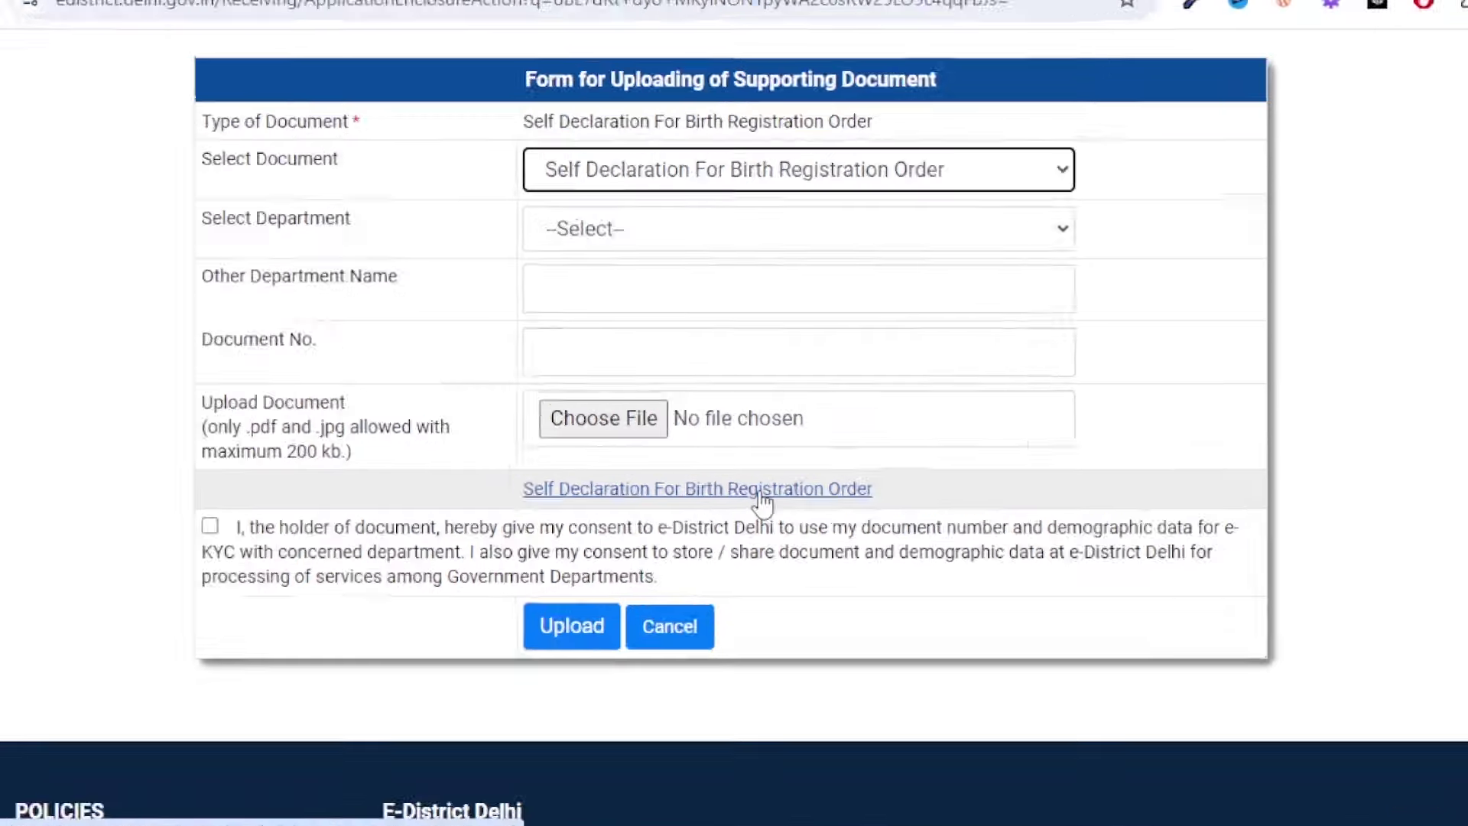
click(757, 488)
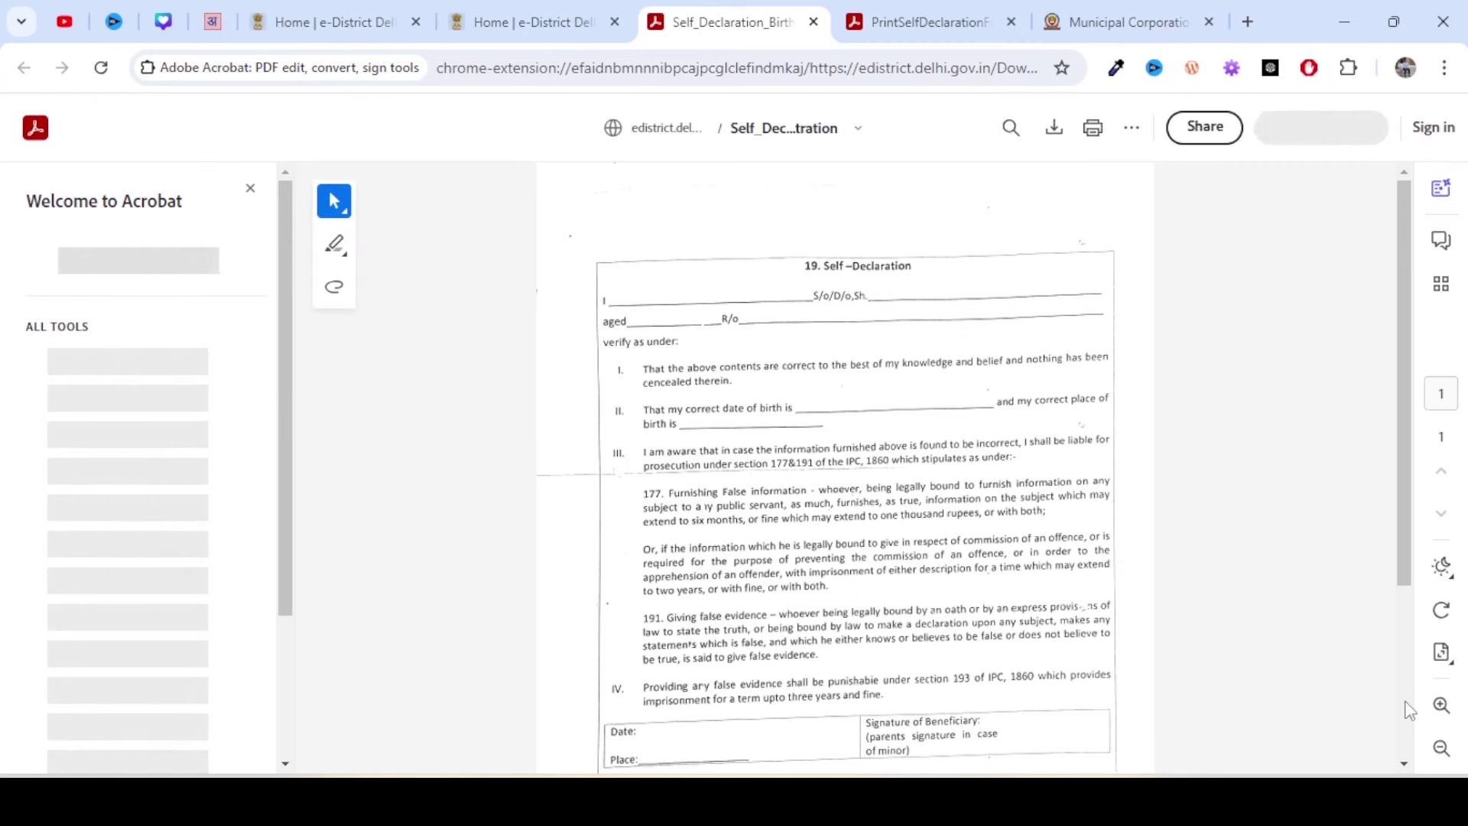
Review the blank birth registration self-declaration form and select the department in its upload form
scroll(1404, 704, down, 3)
drag(1400, 695, 1399, 544)
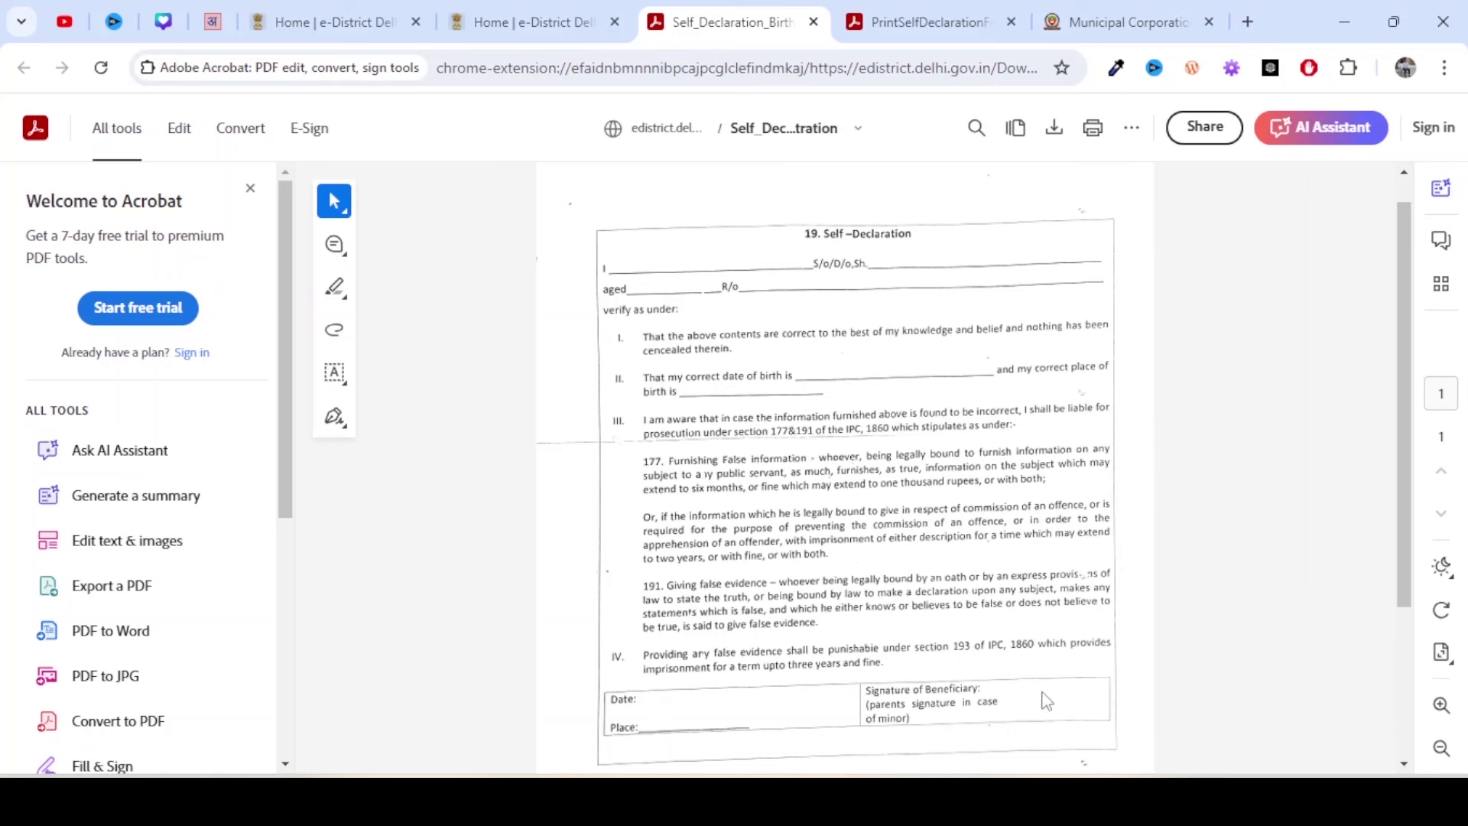
click(528, 21)
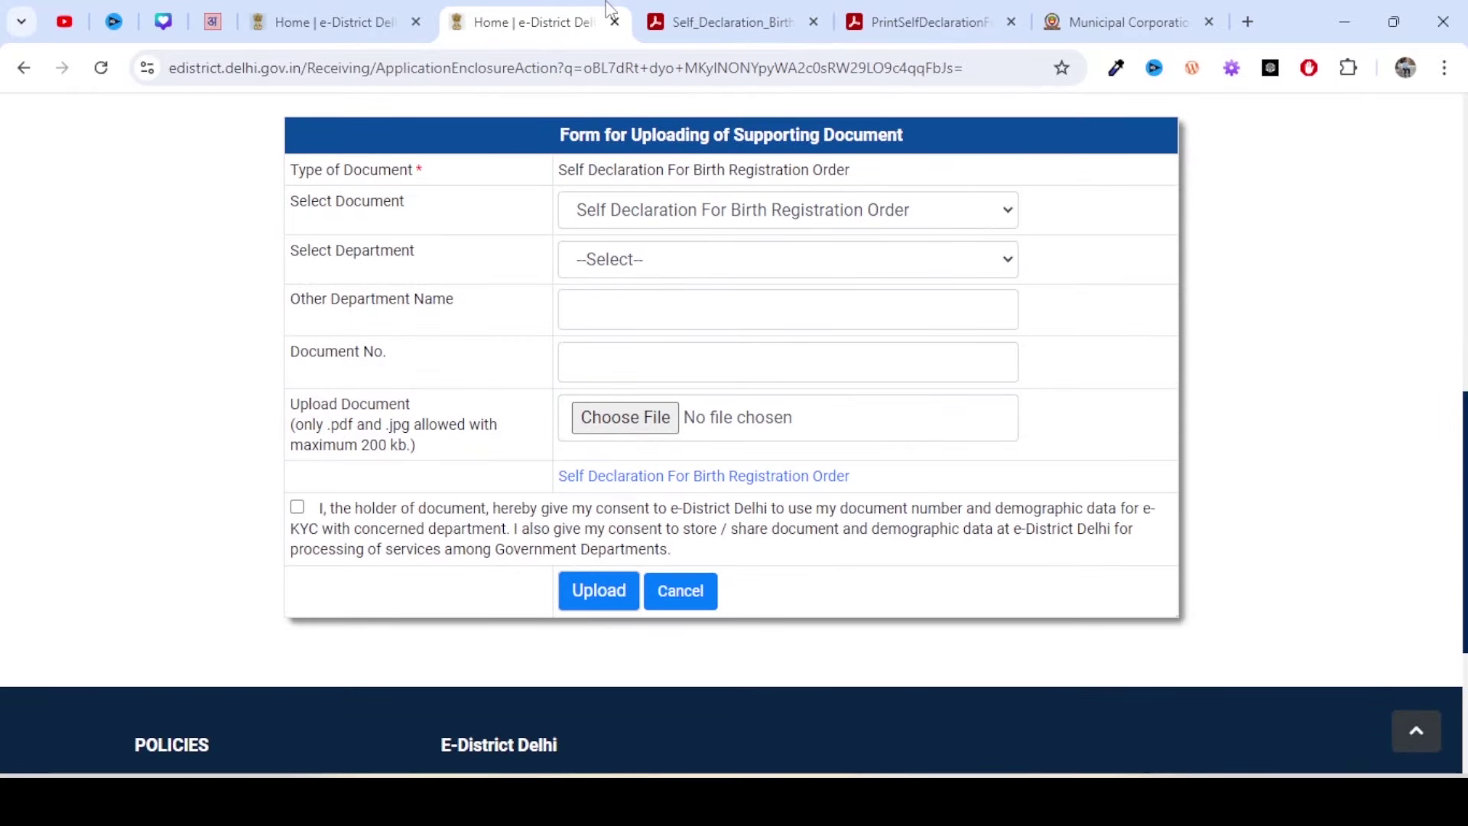
click(712, 22)
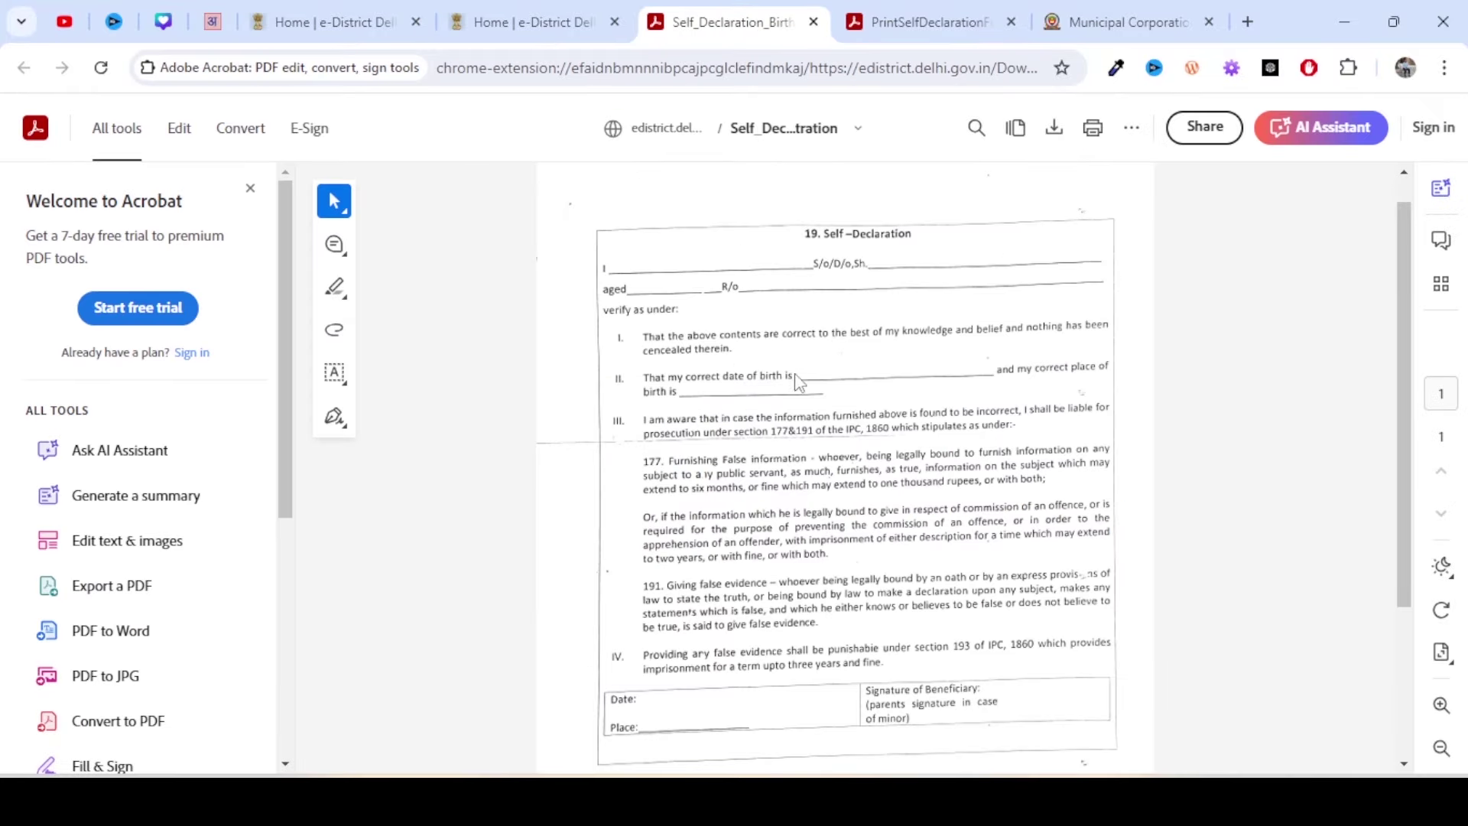
click(527, 21)
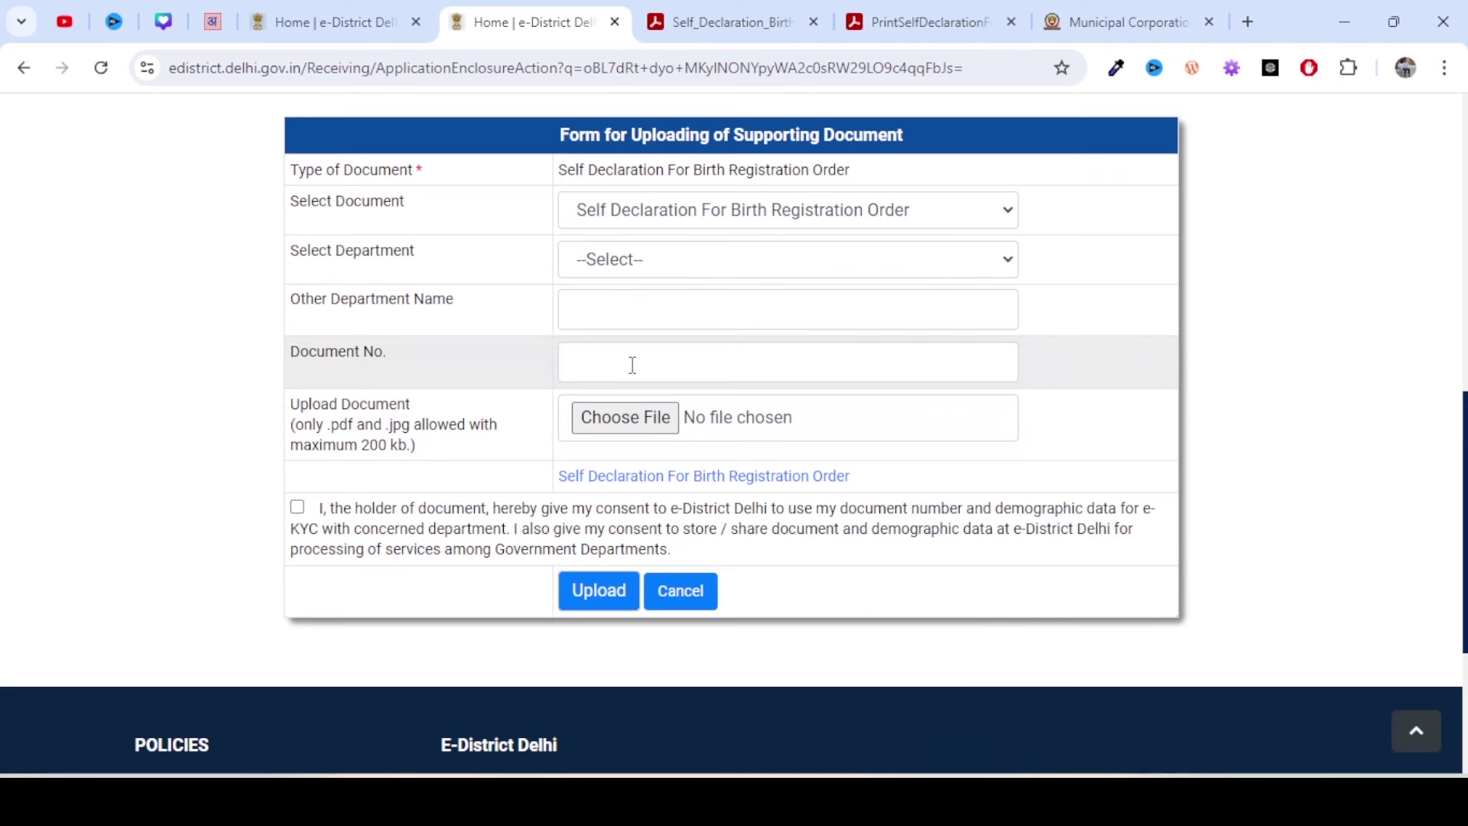
click(706, 255)
click(671, 314)
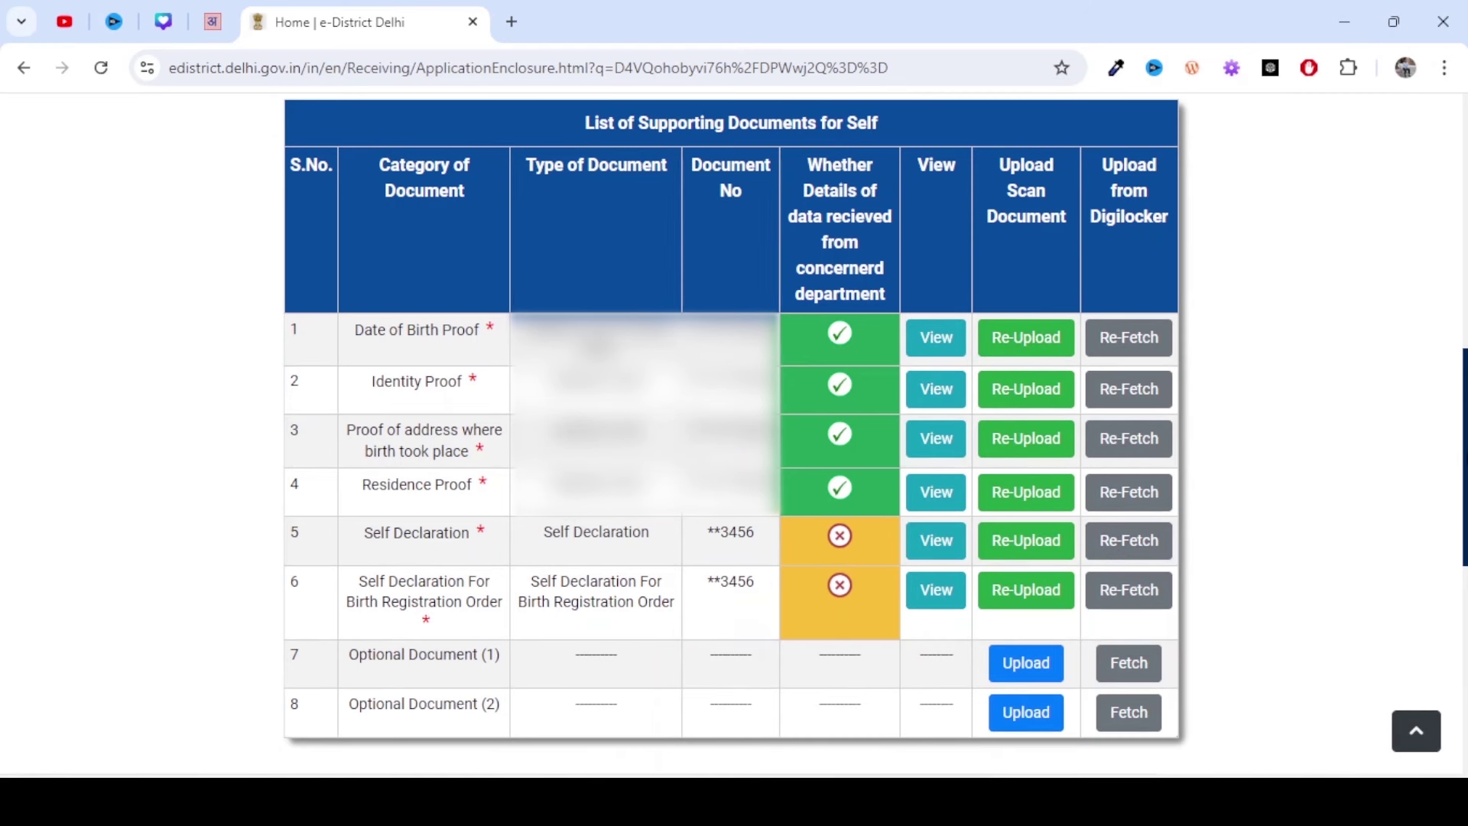
Continue past the completed supporting documents and the photograph details to the verification before final submit
scroll(734, 428, down, 4)
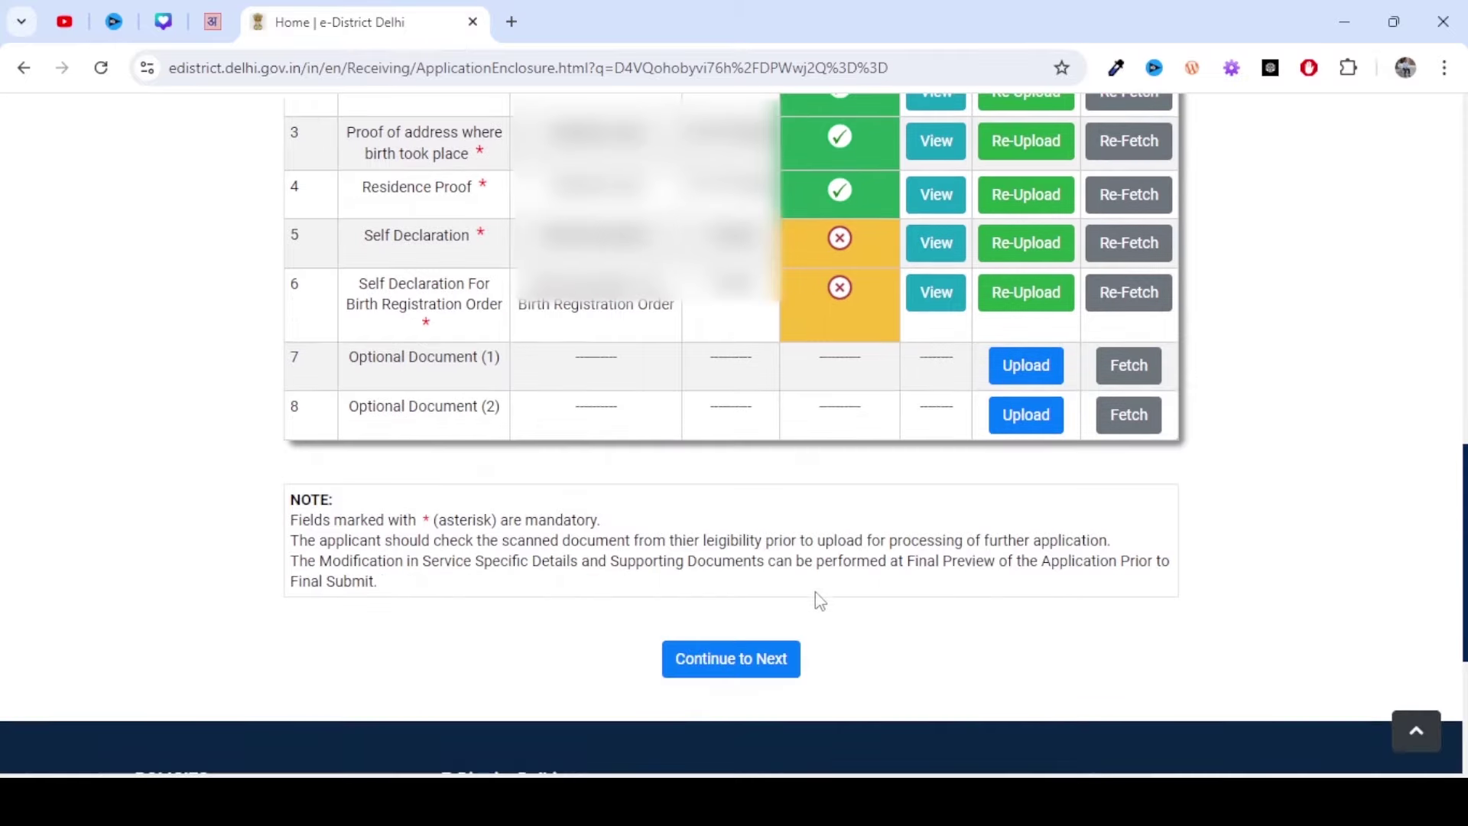
click(771, 670)
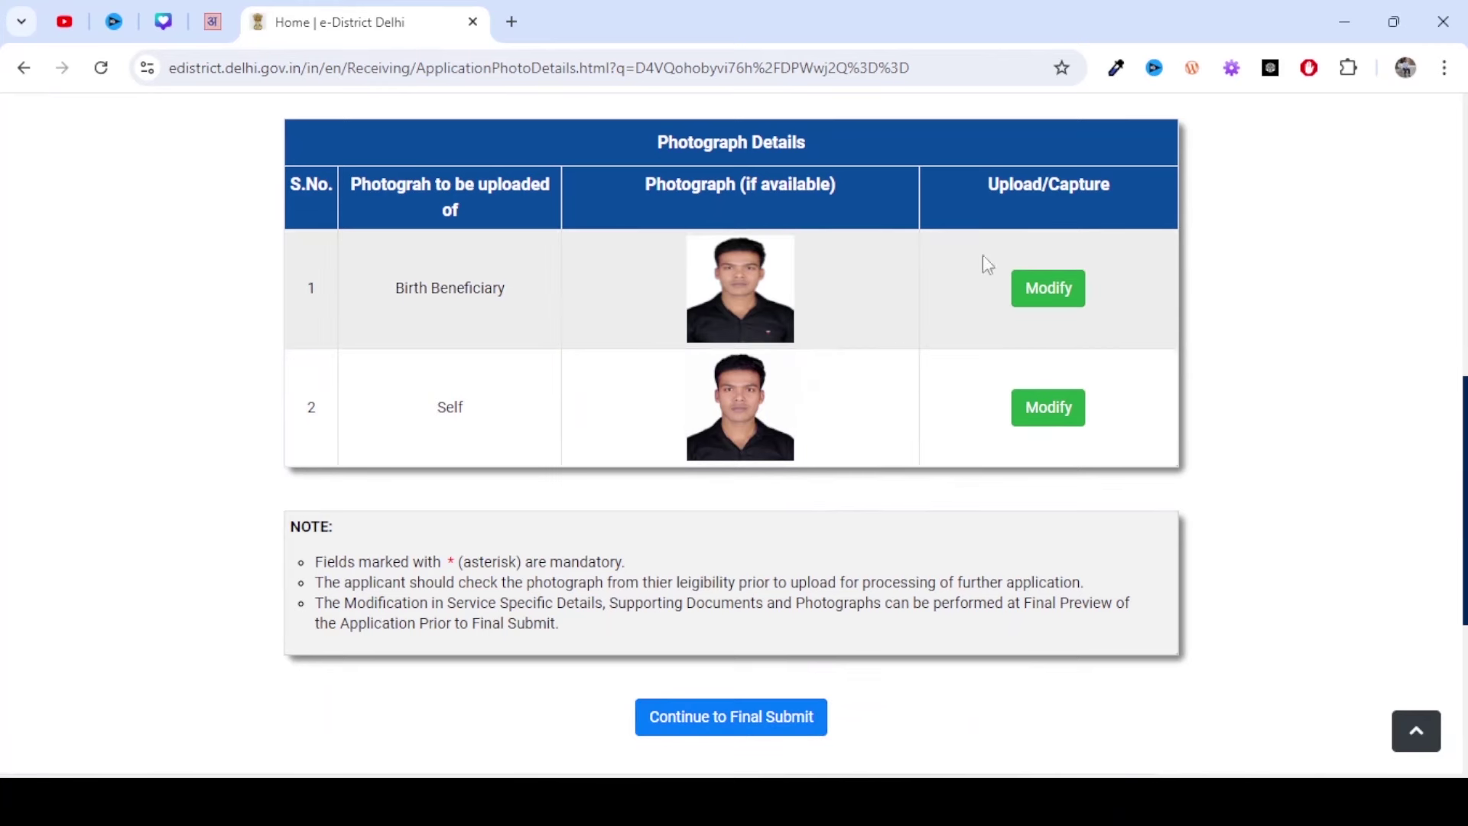
click(765, 717)
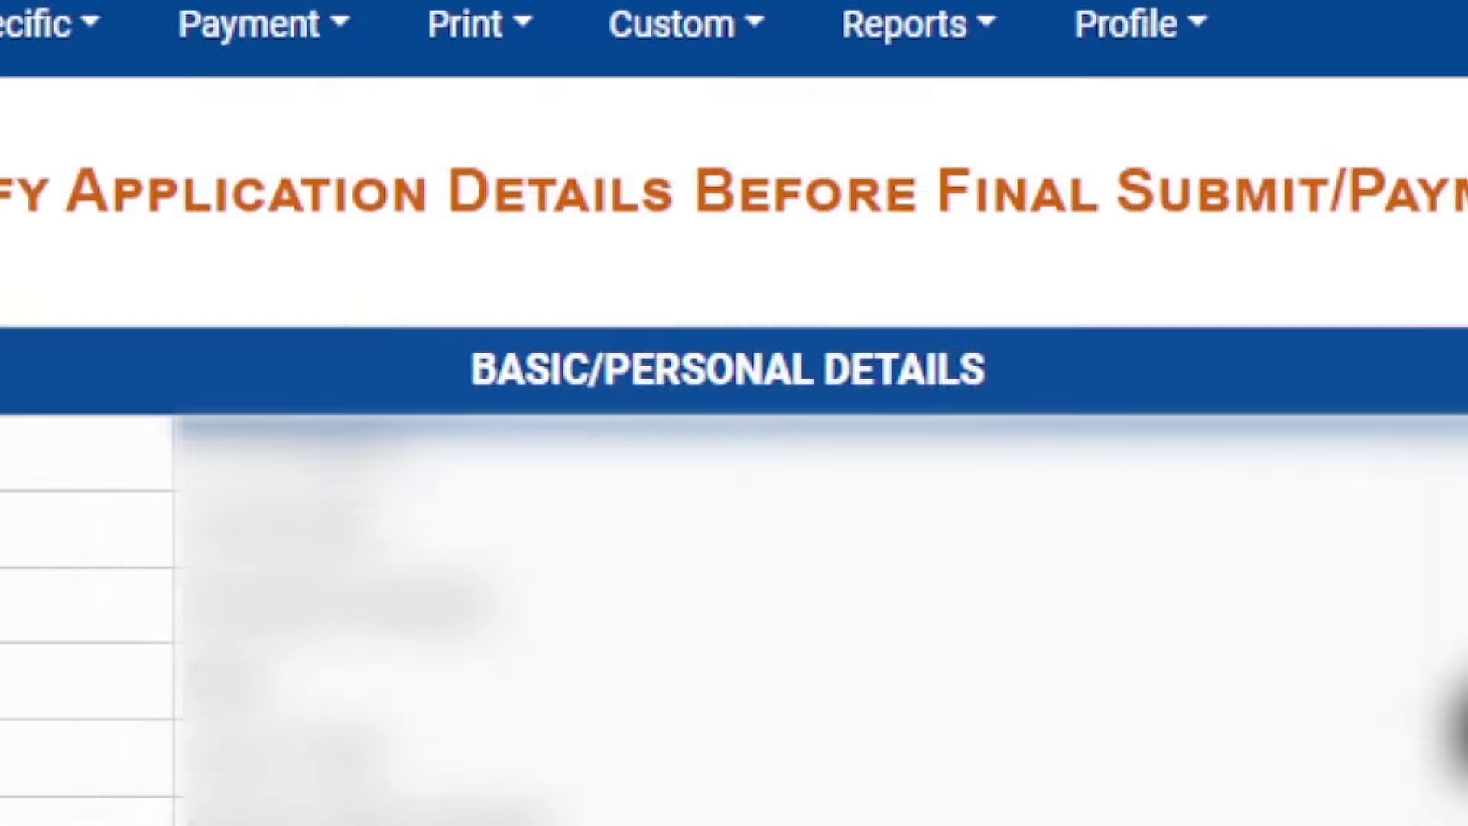